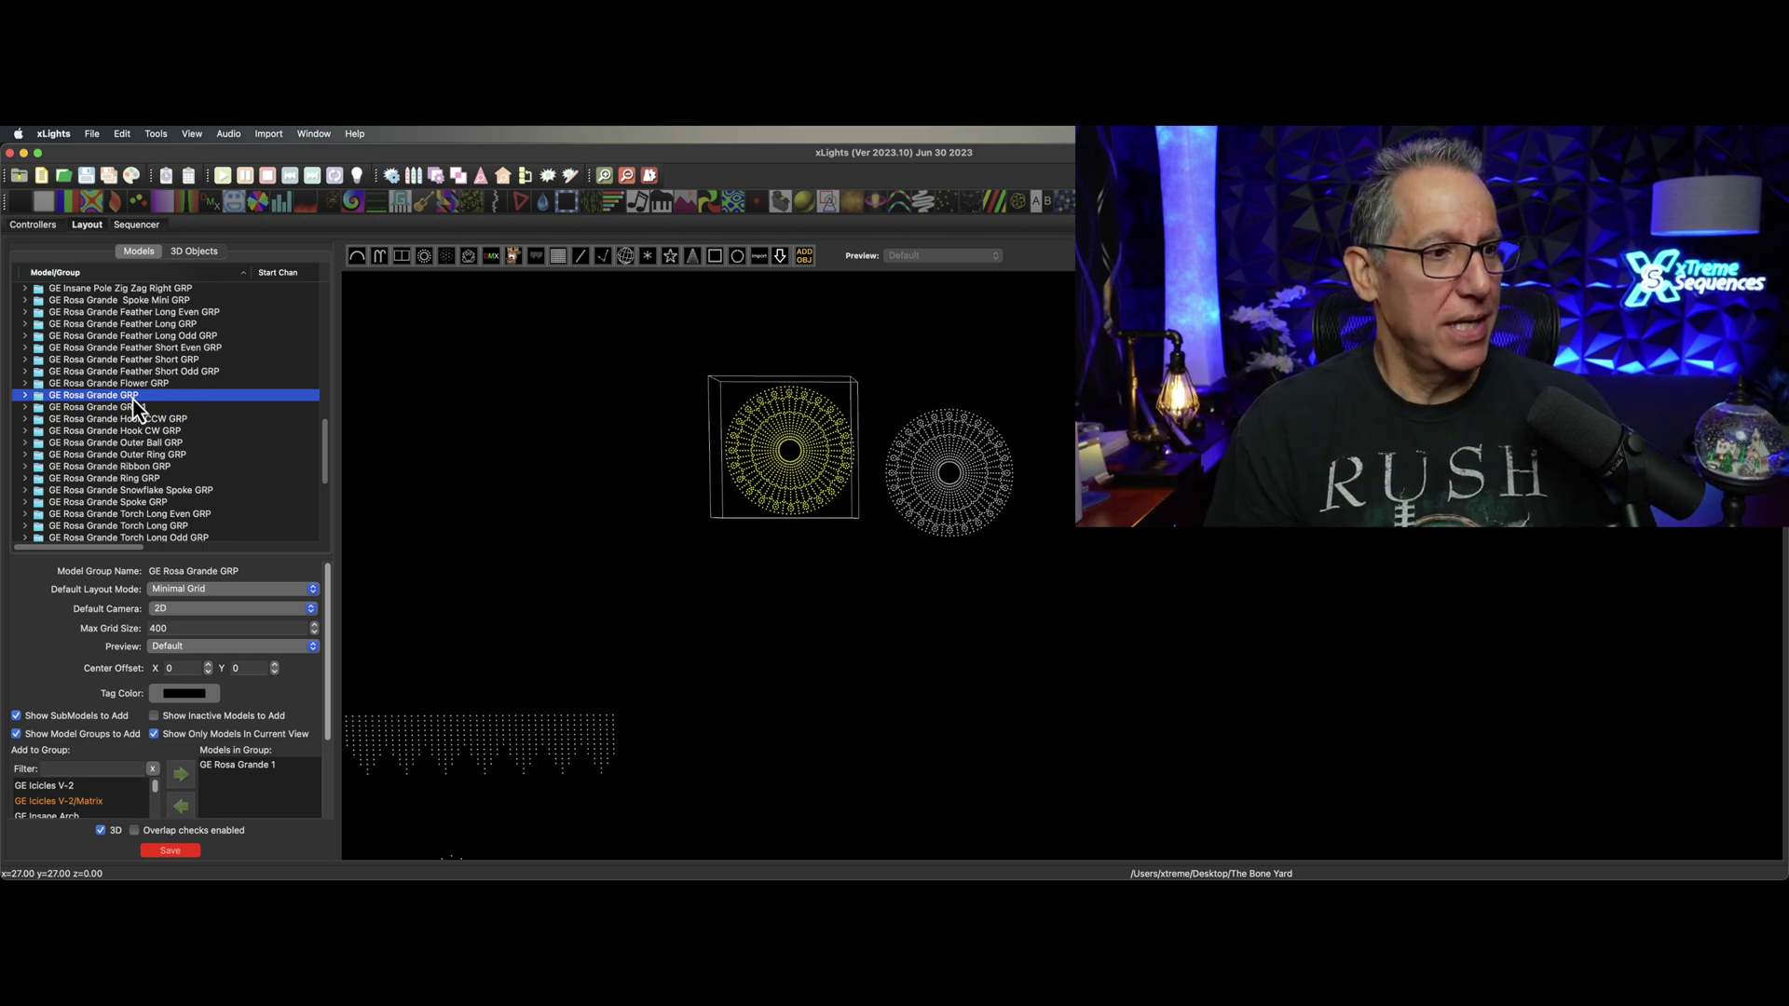
Step: Select GE Rosa Grande 2 and expand its Spoke submodels in the Models list
click(892, 641)
click(930, 536)
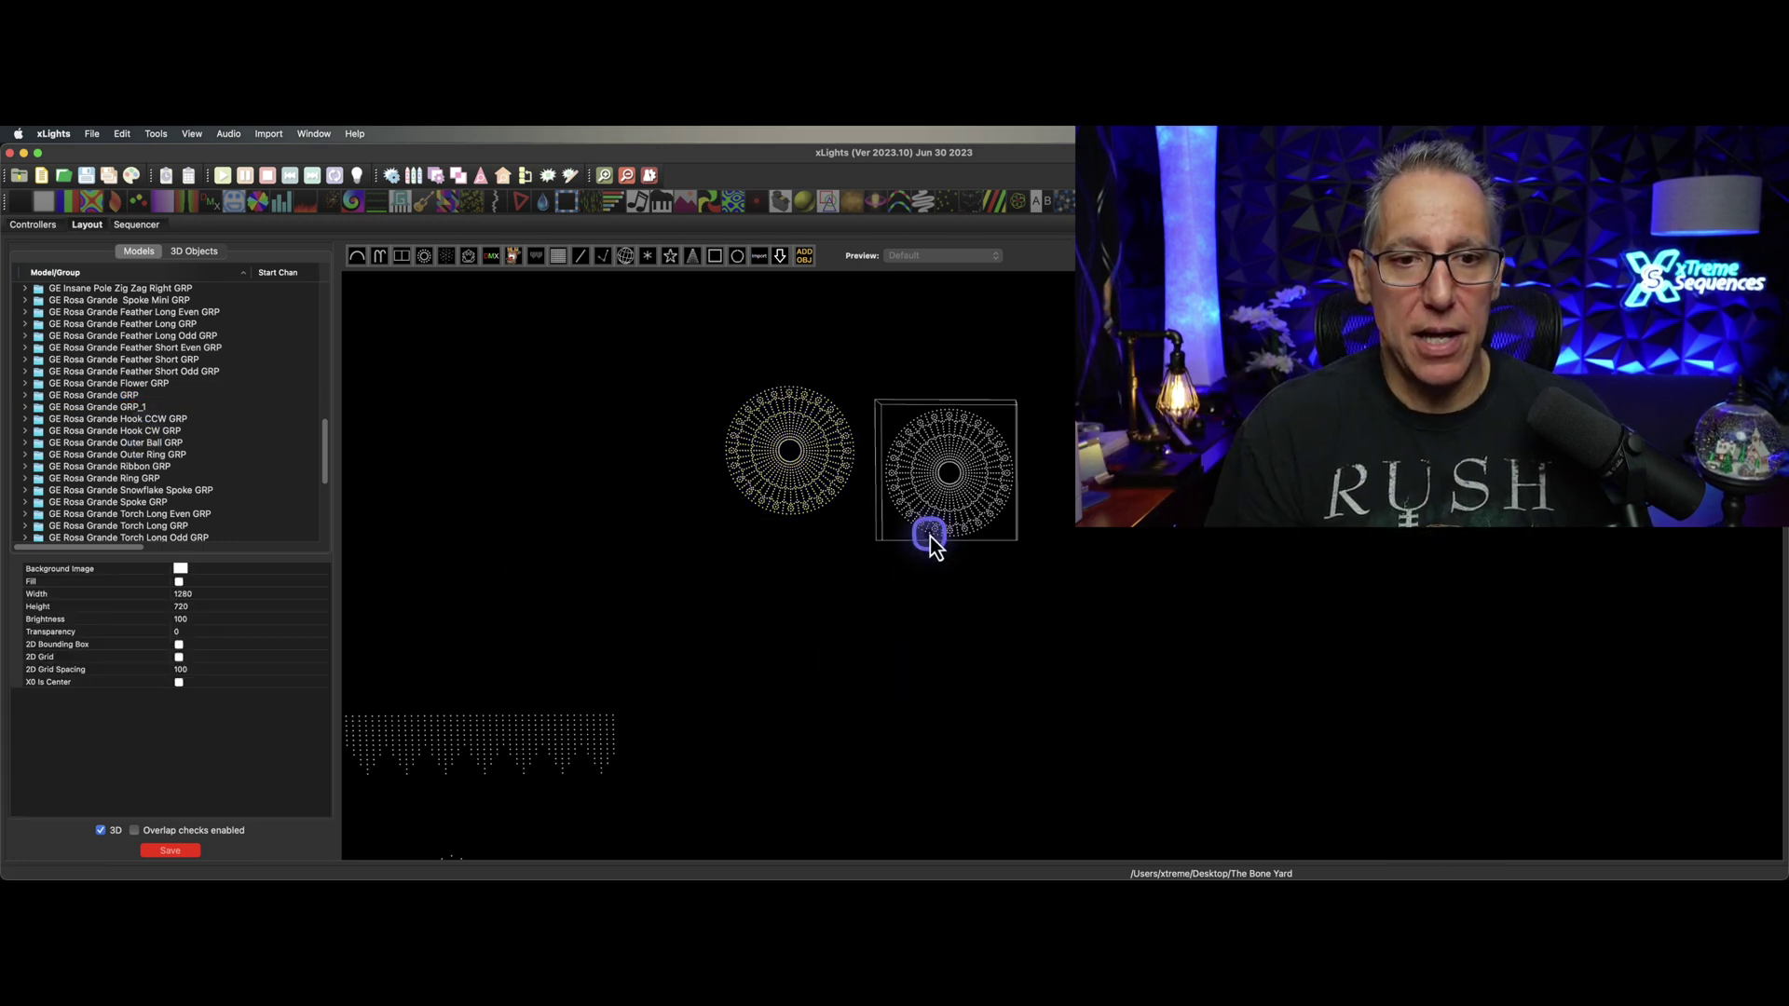
click(26, 523)
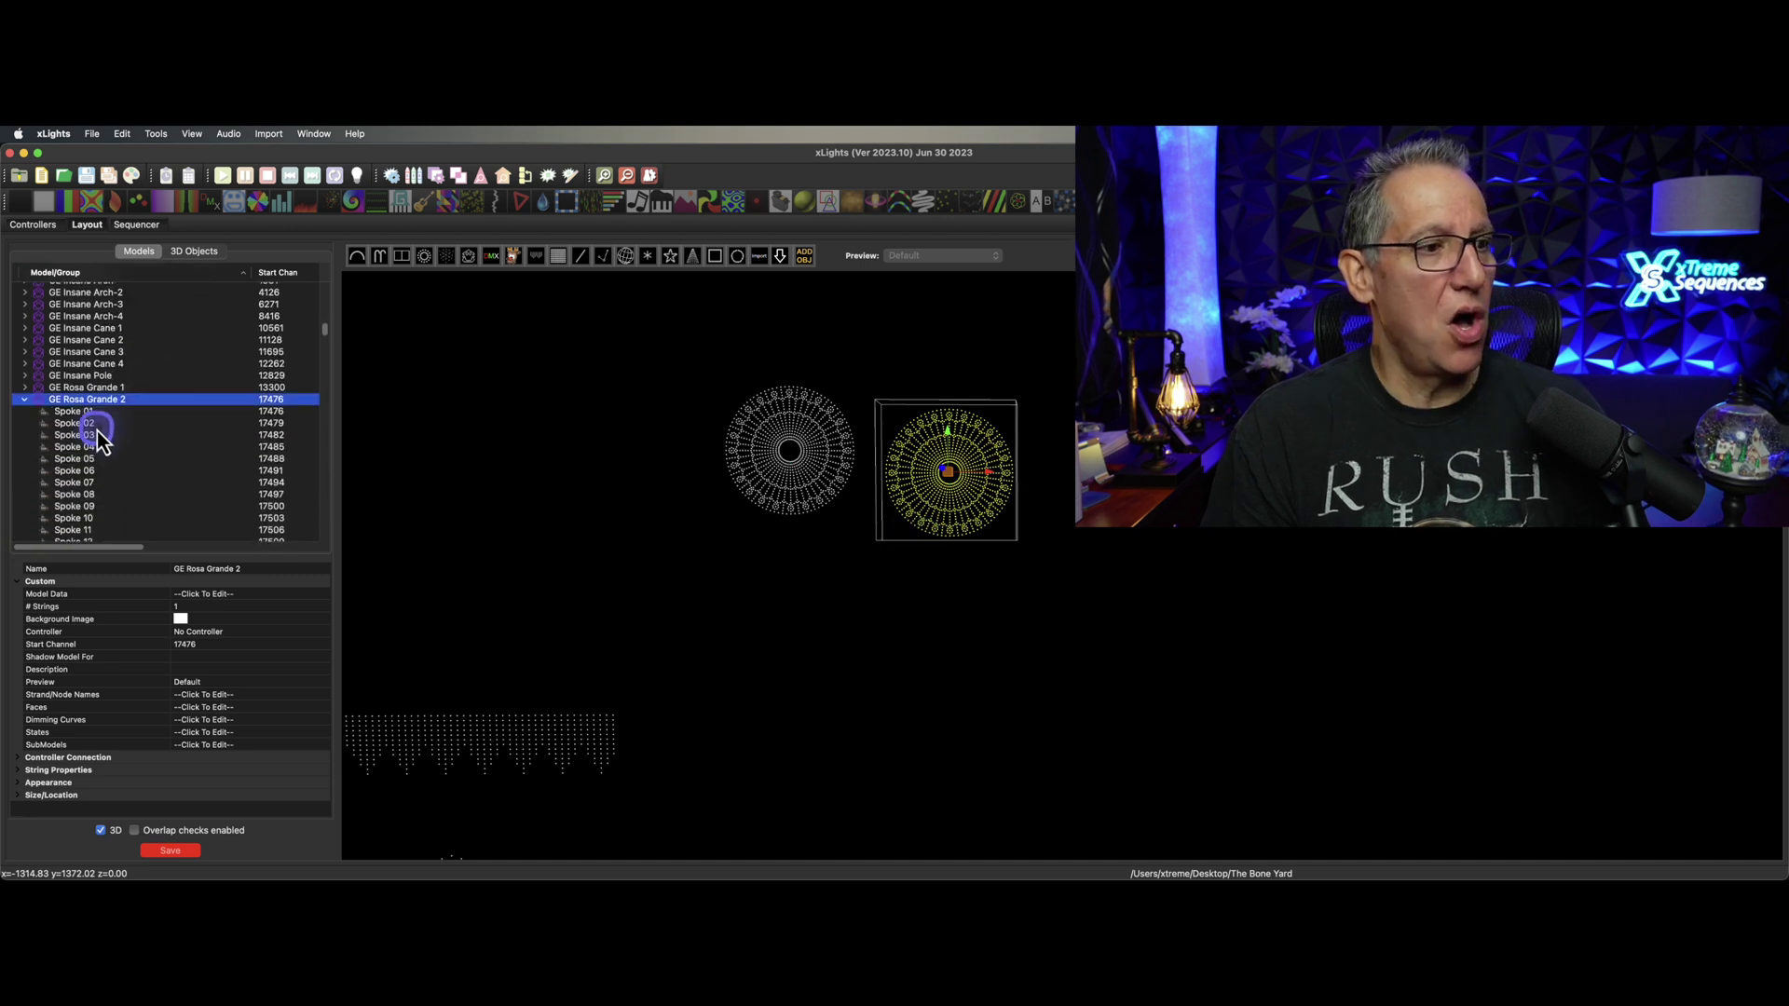
scroll(76, 449, down, 5)
scroll(125, 410, down, 5)
scroll(123, 419, up, 10)
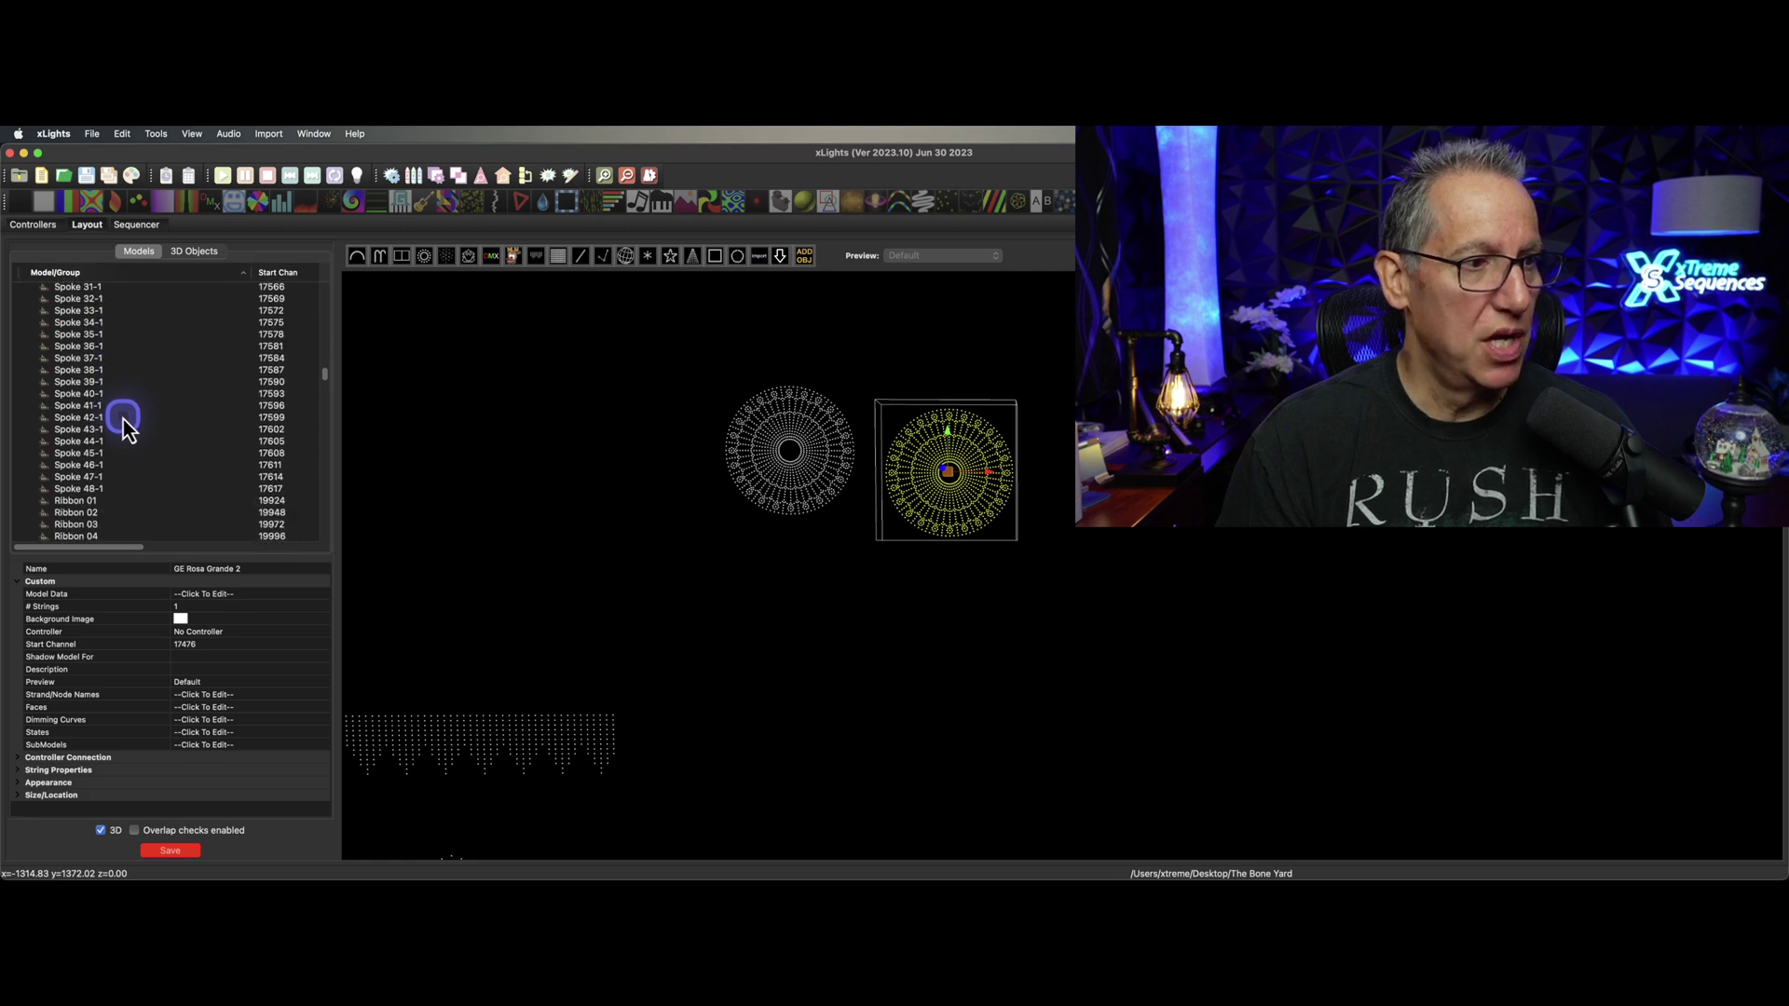
scroll(123, 419, up, 10)
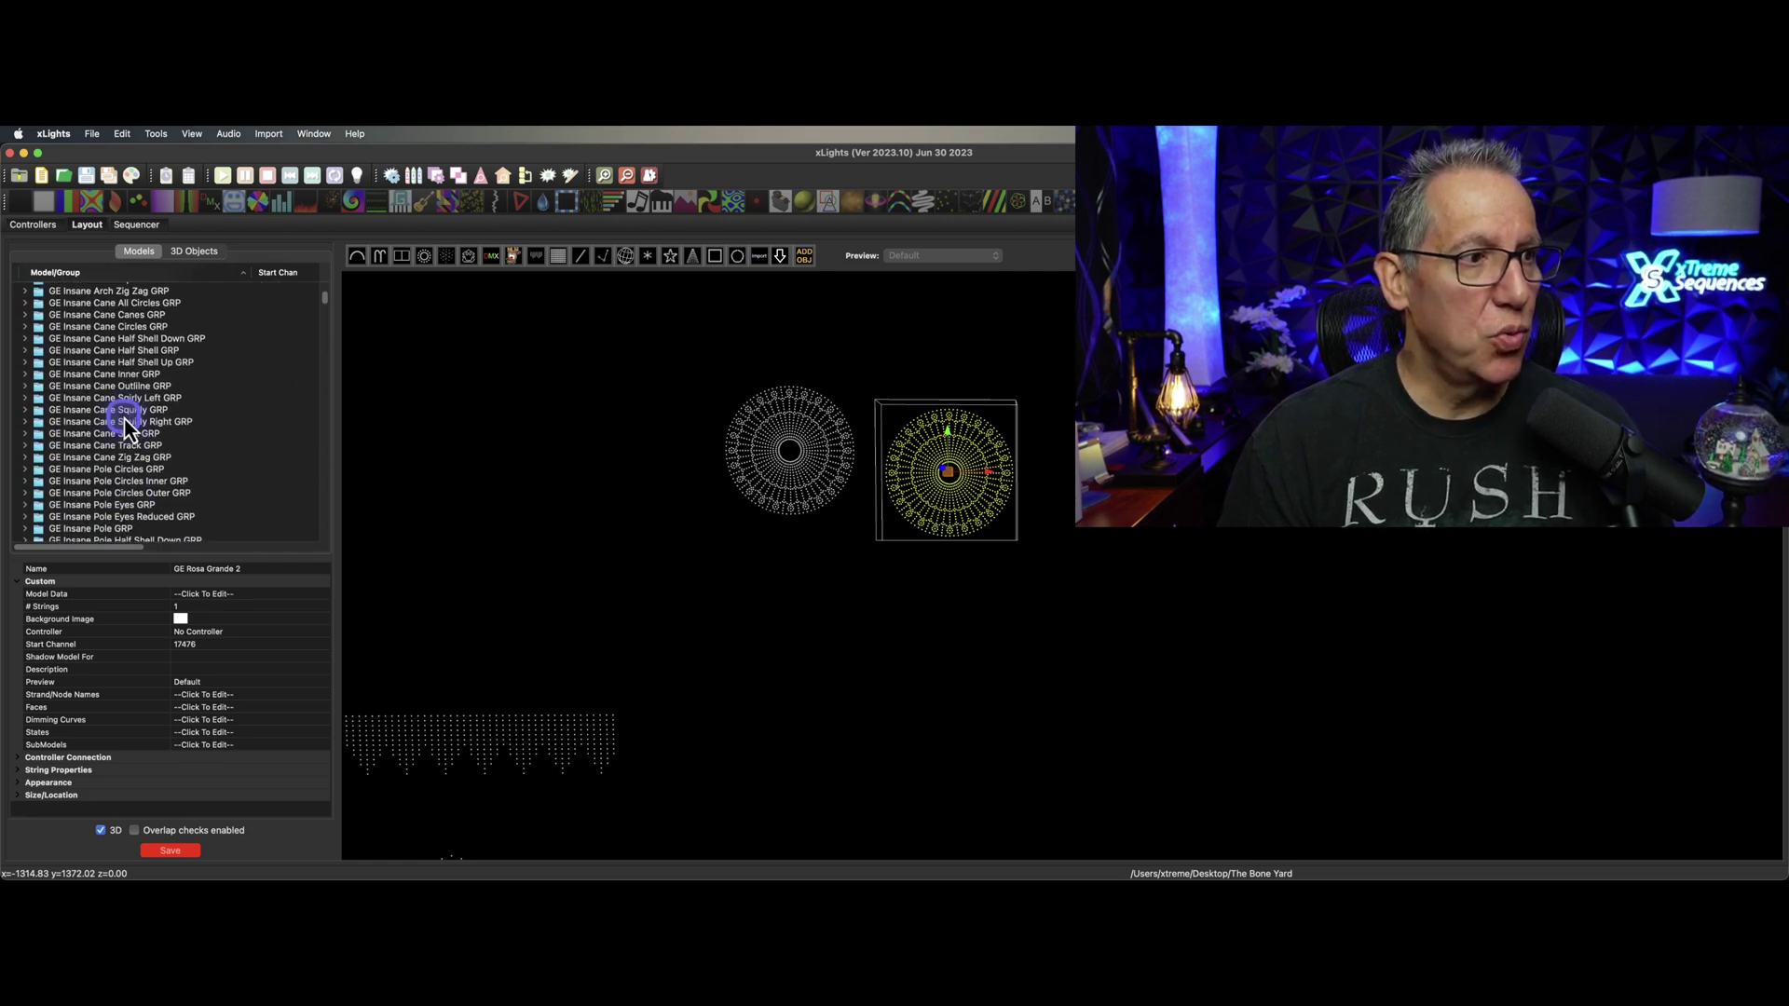
scroll(128, 367, down, 10)
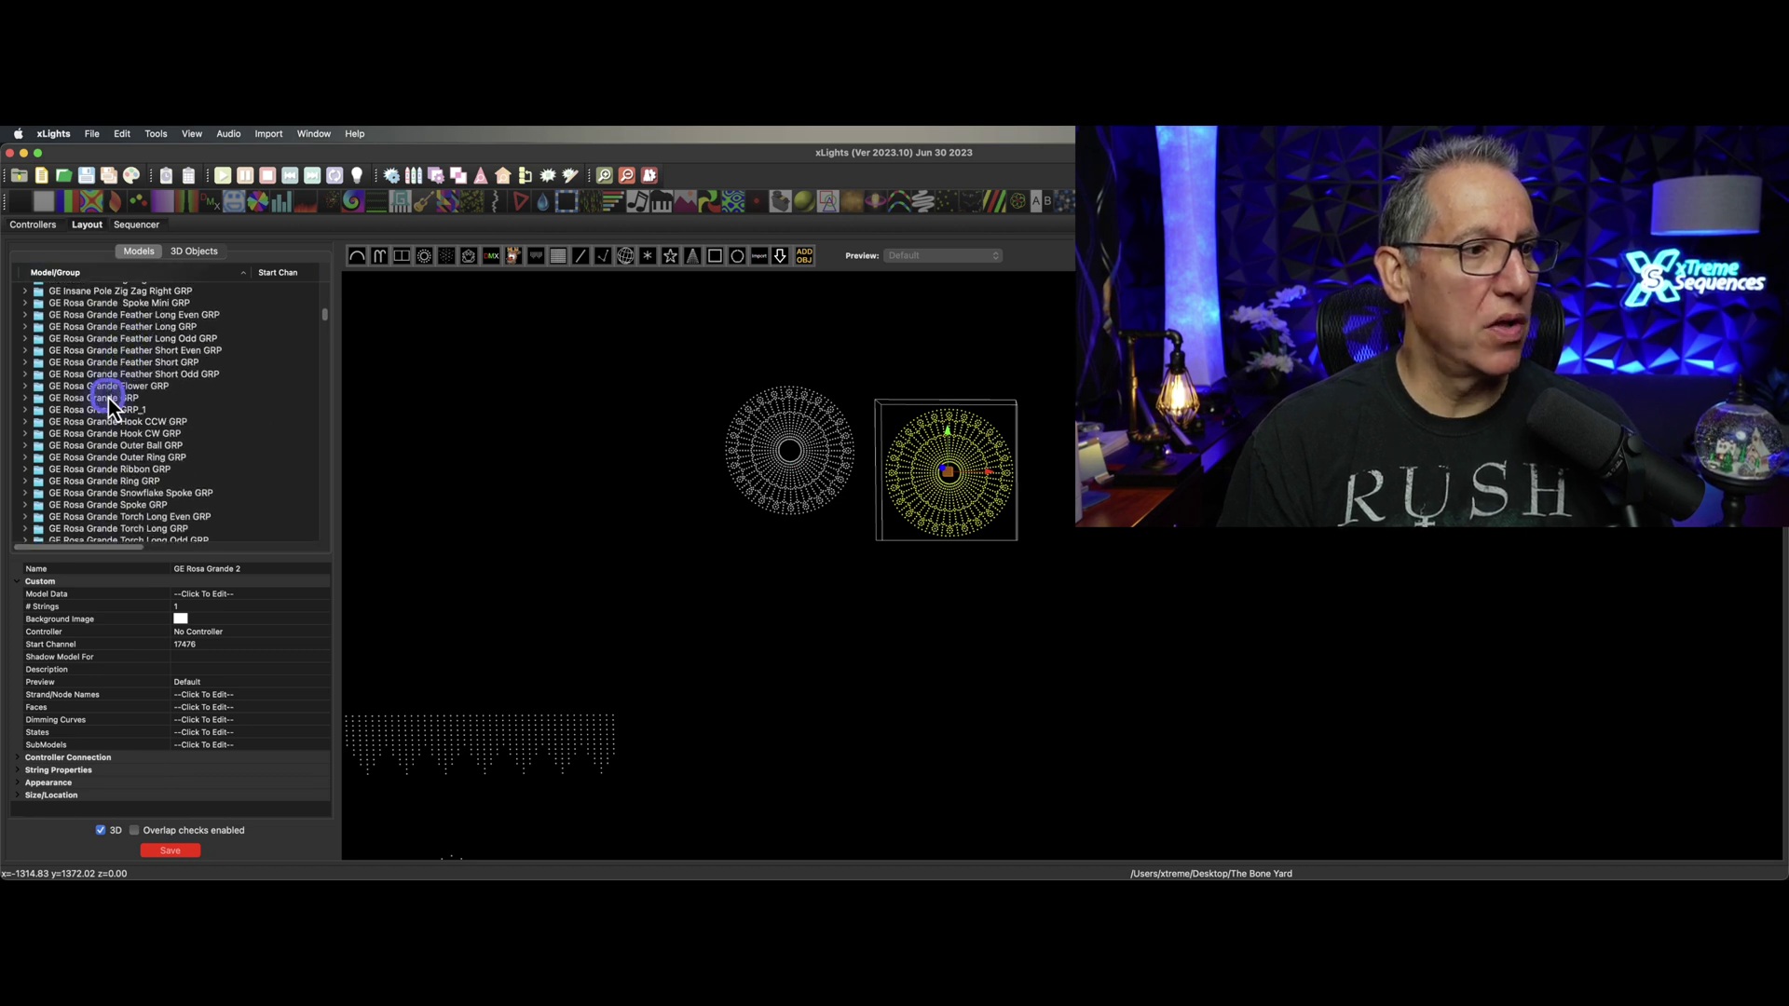
Step: Show the GE Rosa Grande Outer Ring GRP settings and its Outer Ring member, with an enlarged properties pane
click(104, 457)
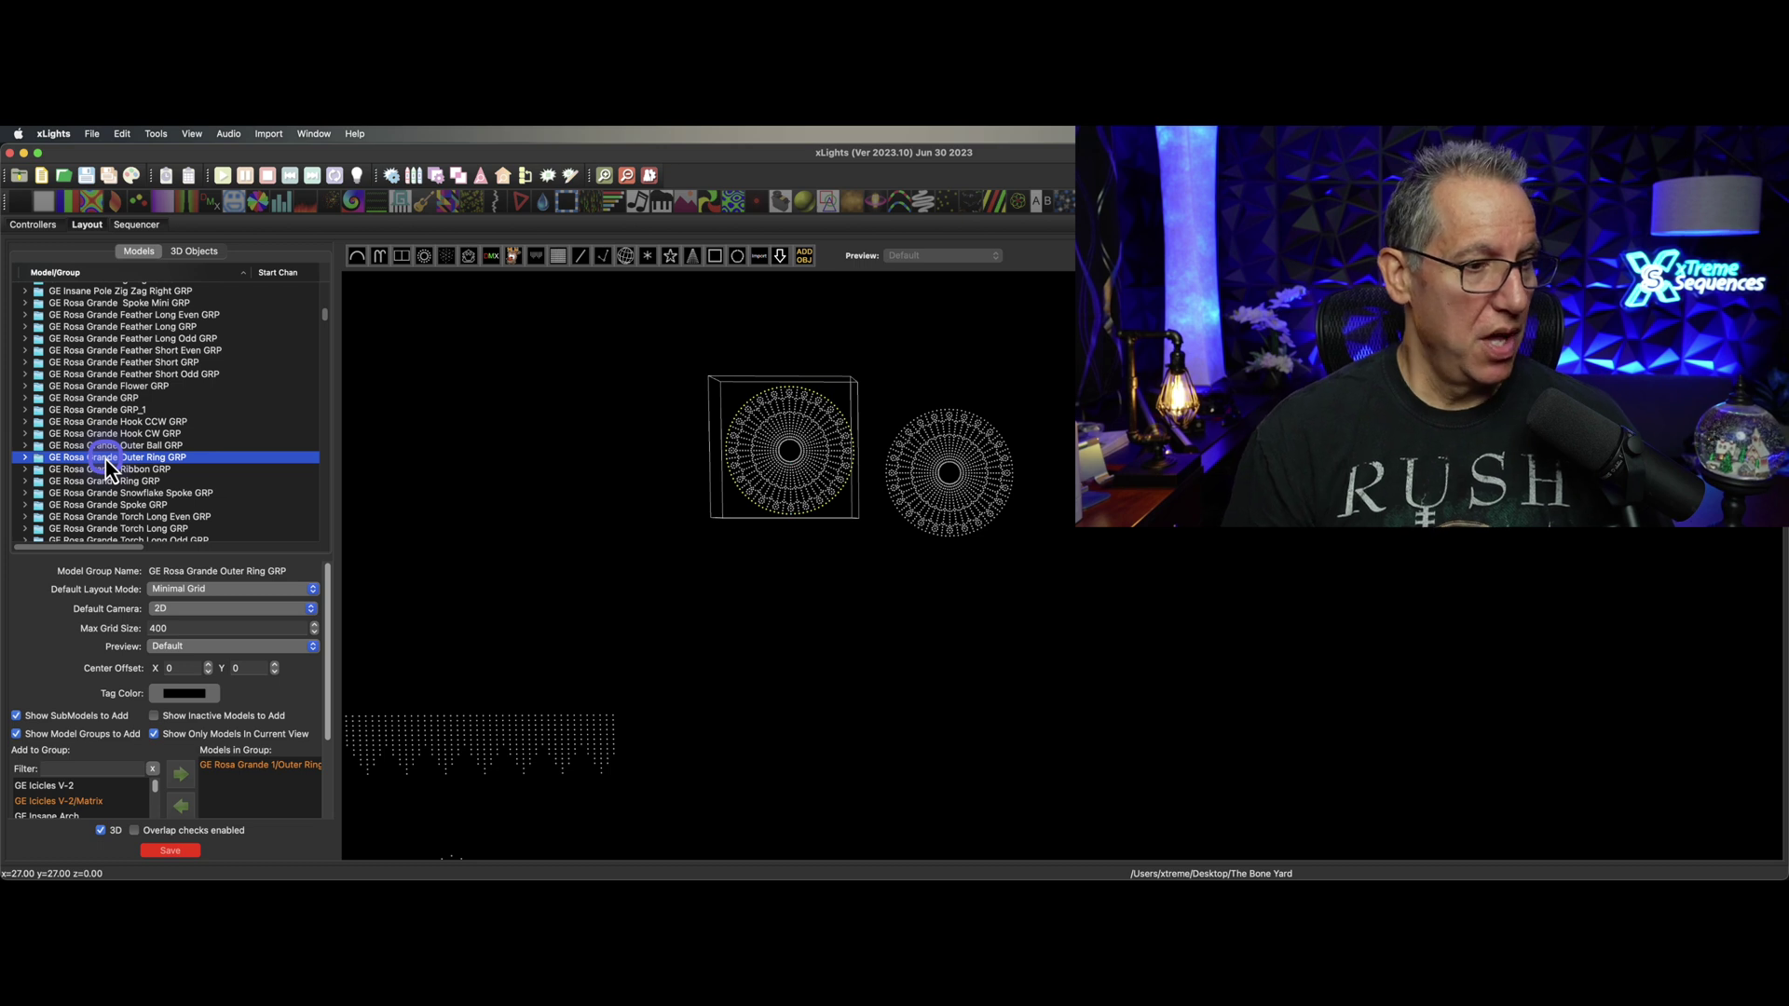
click(308, 765)
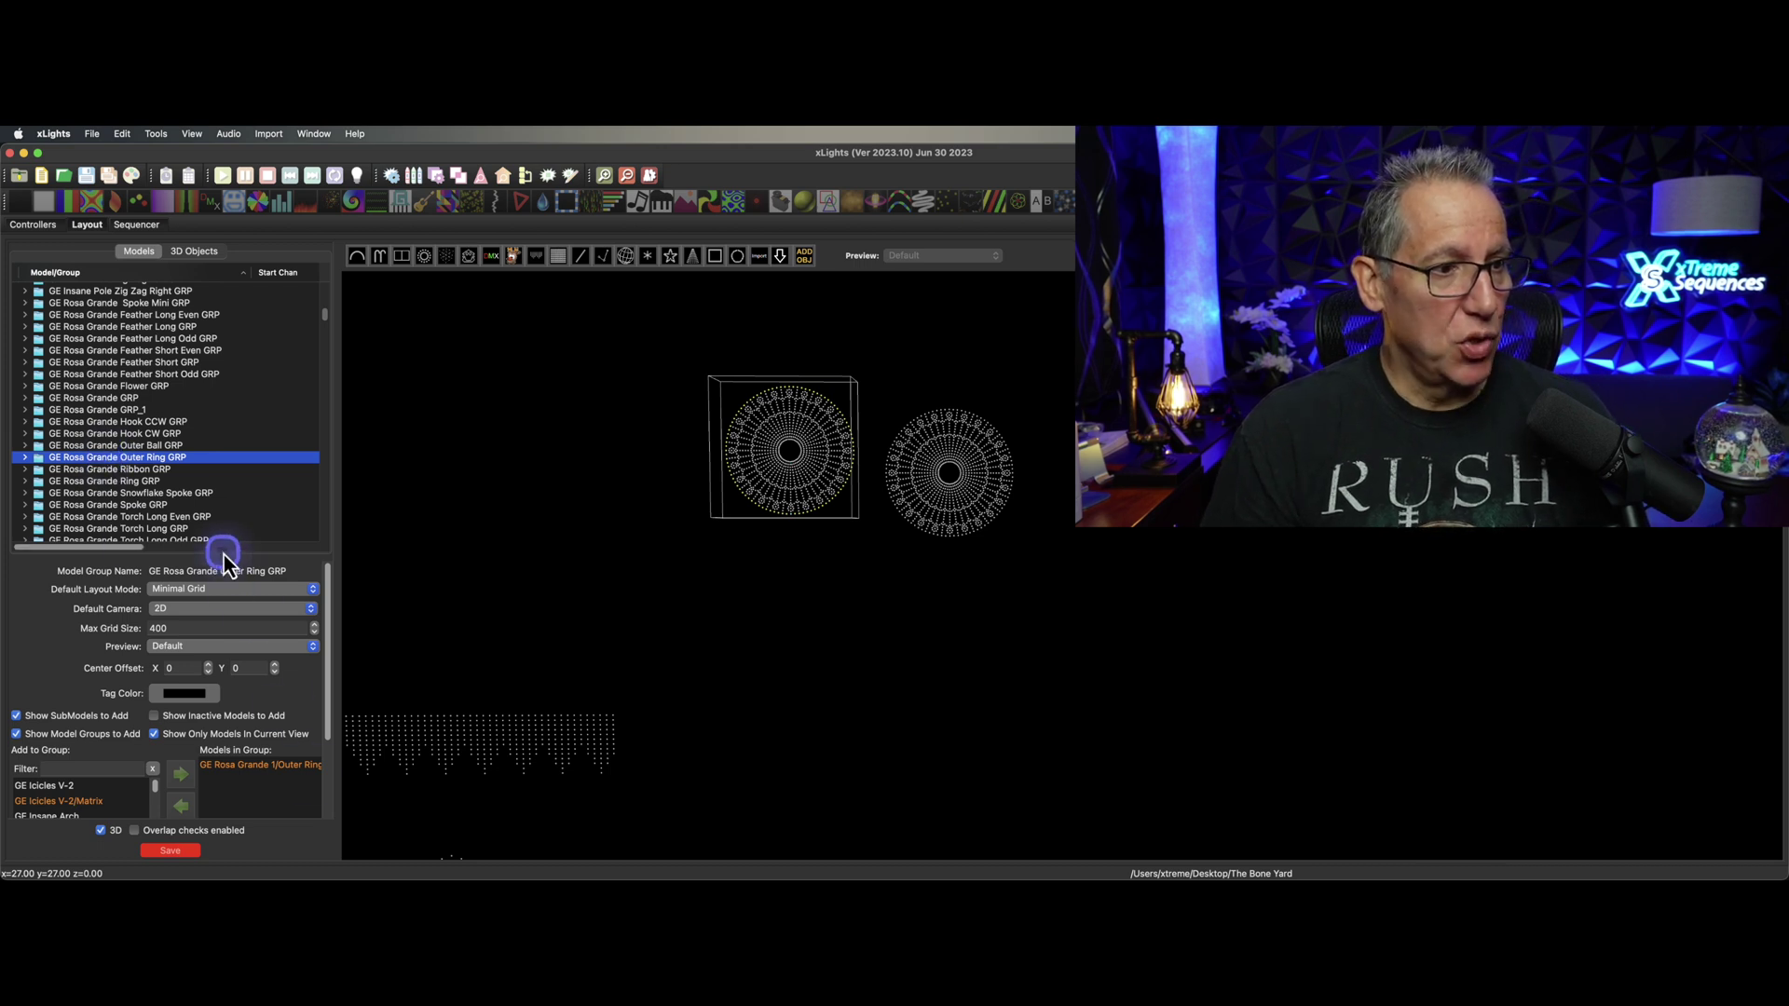
drag(222, 556, 213, 431)
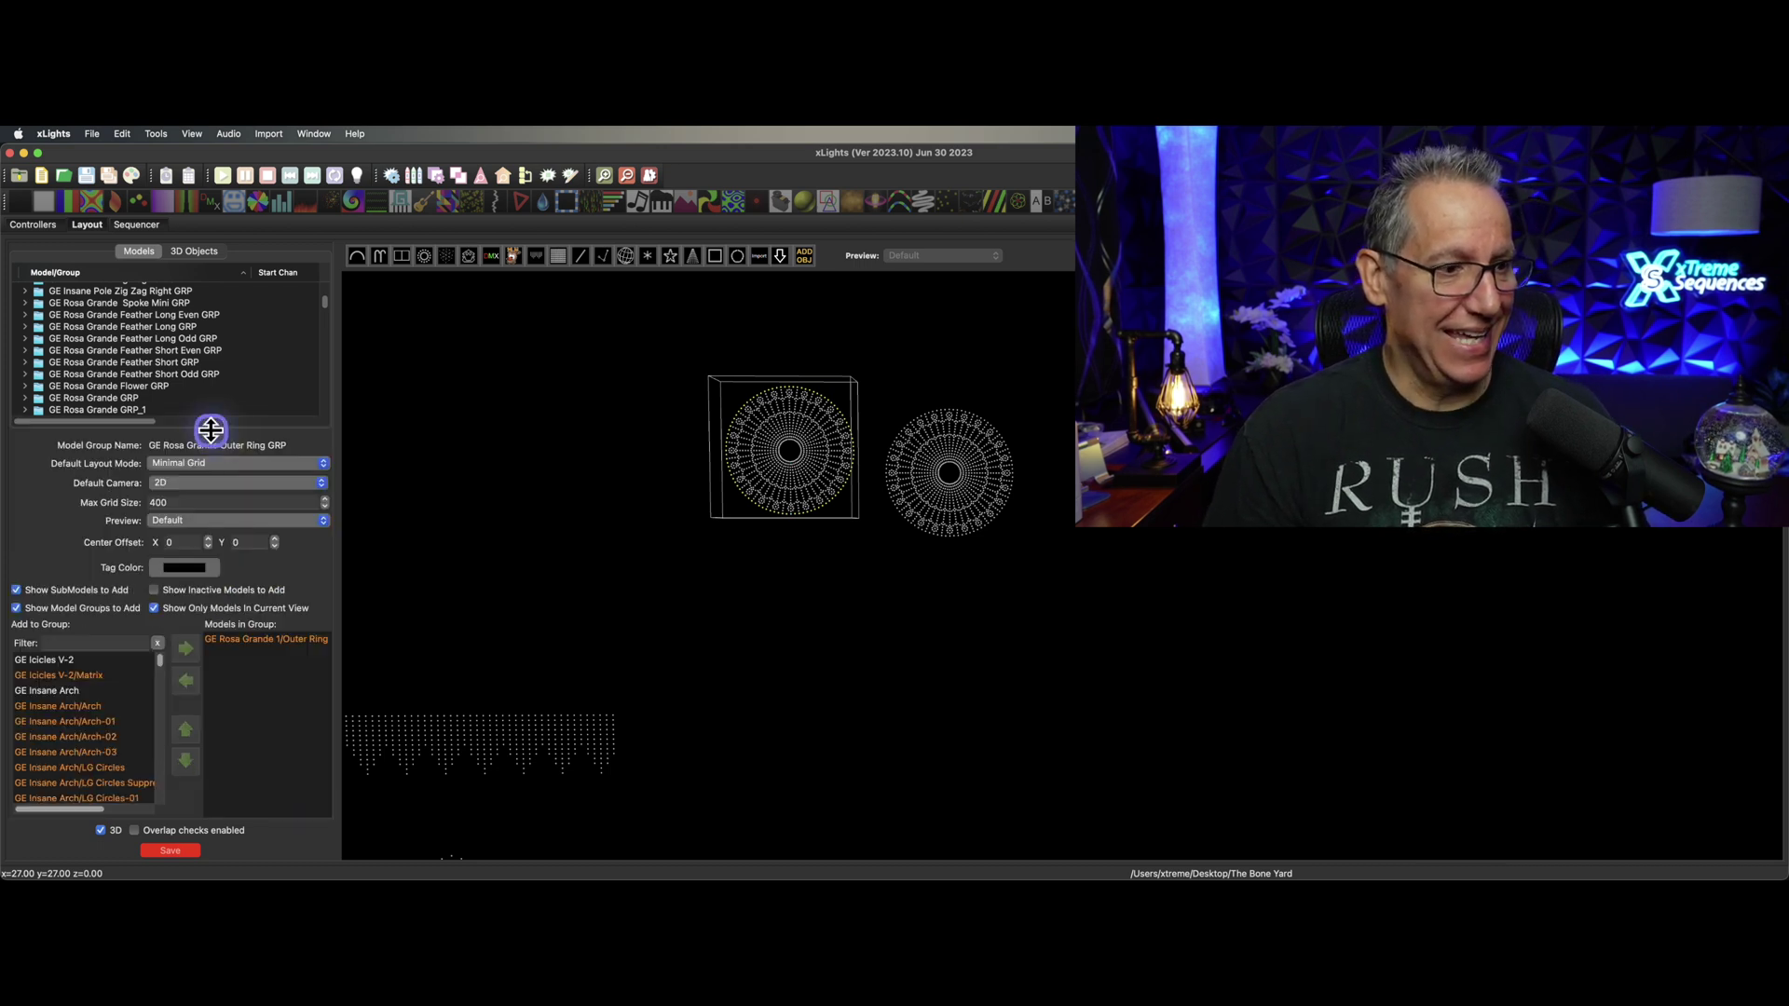
scroll(140, 713, down, 10)
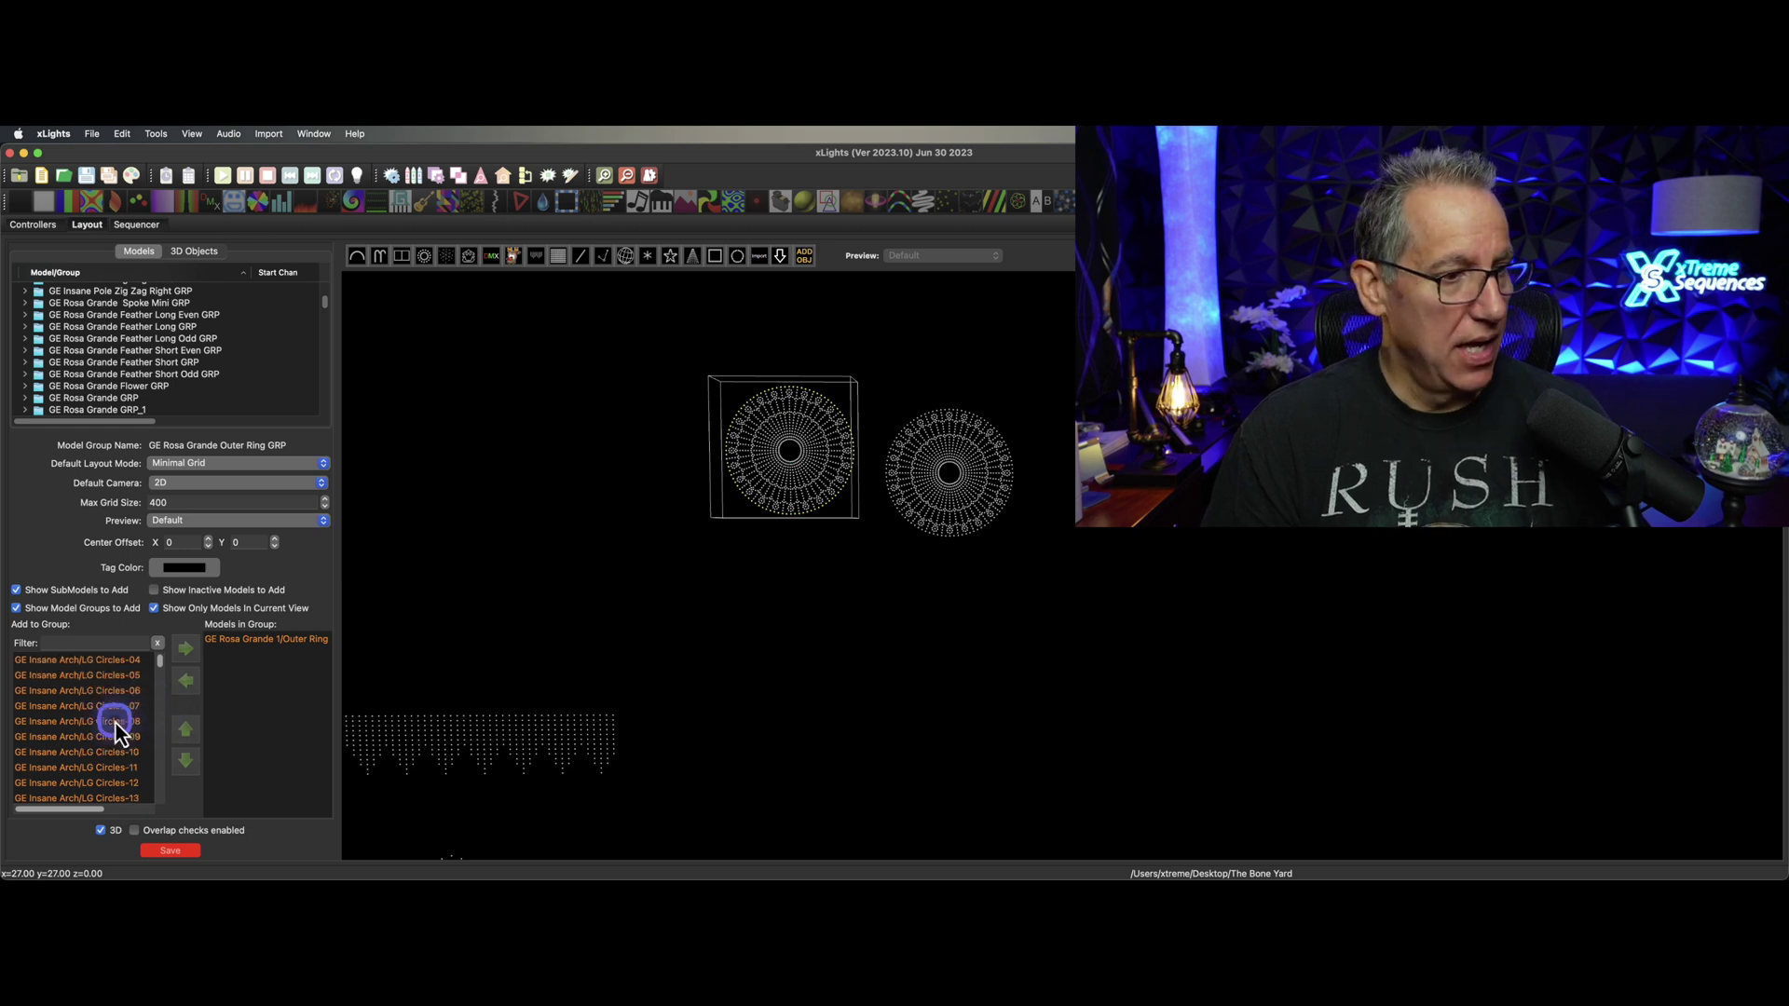
scroll(114, 724, down, 4)
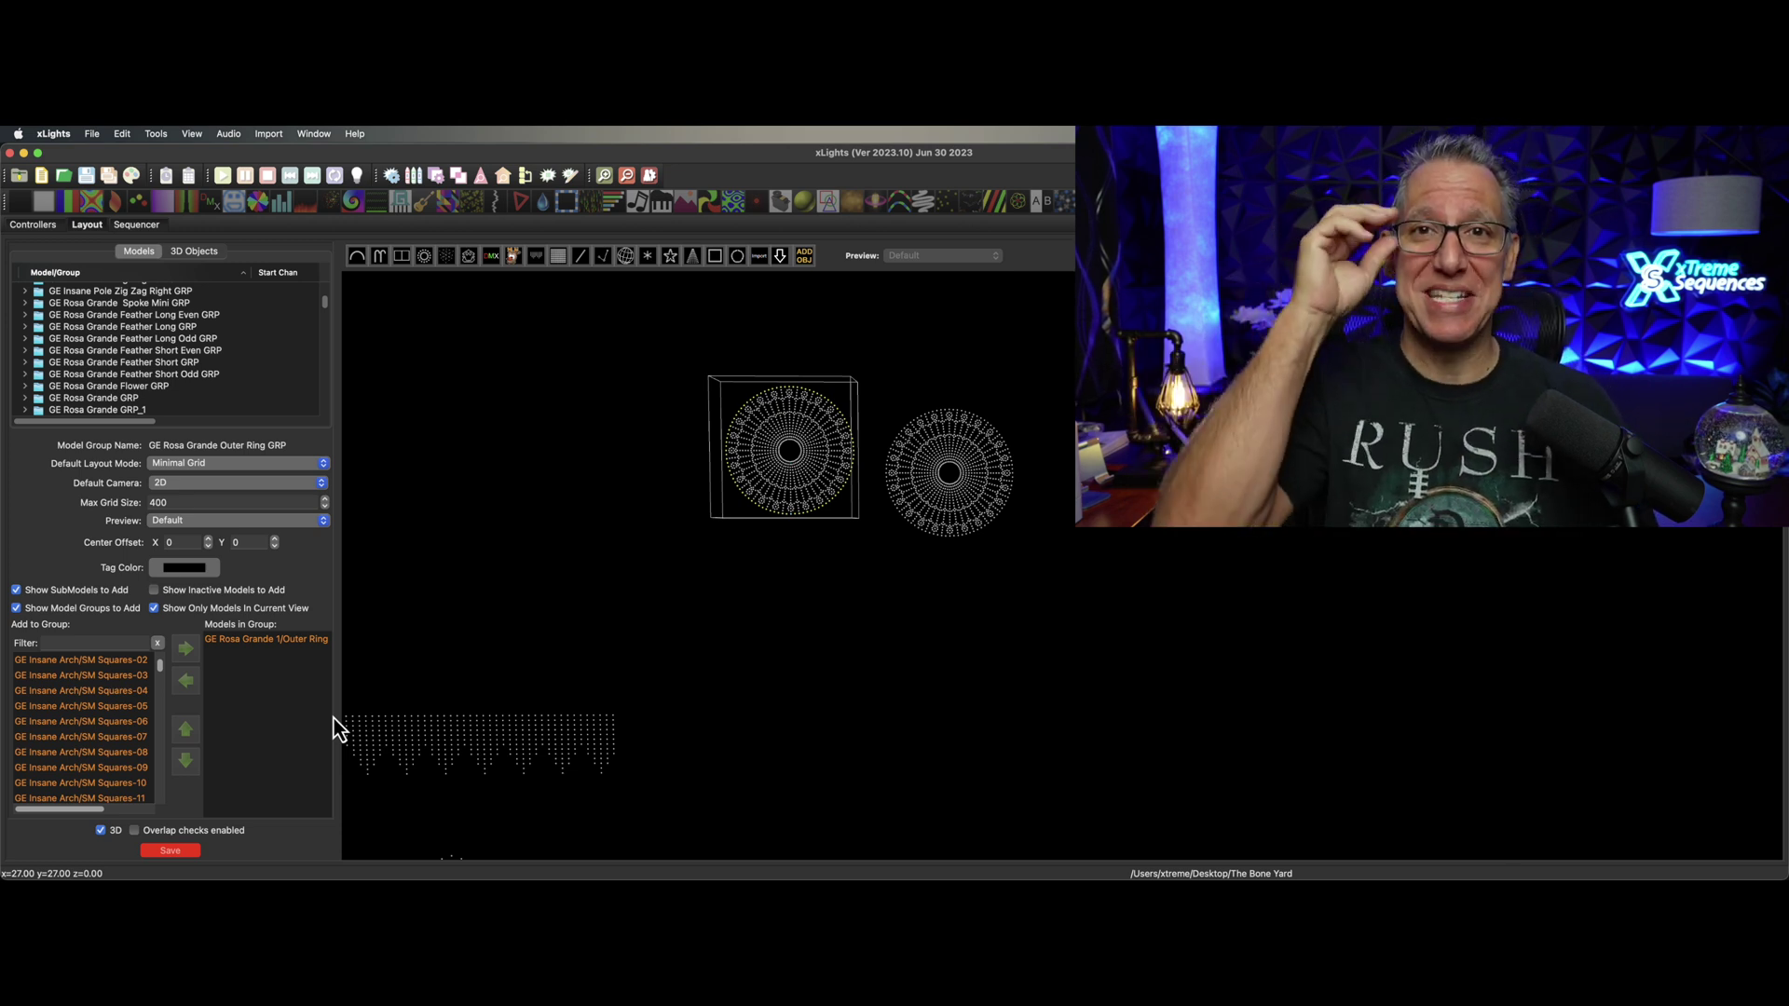
Step: Delete the GE Rosa Grande 2 spinner from the layout, confirming the deletion
click(1167, 628)
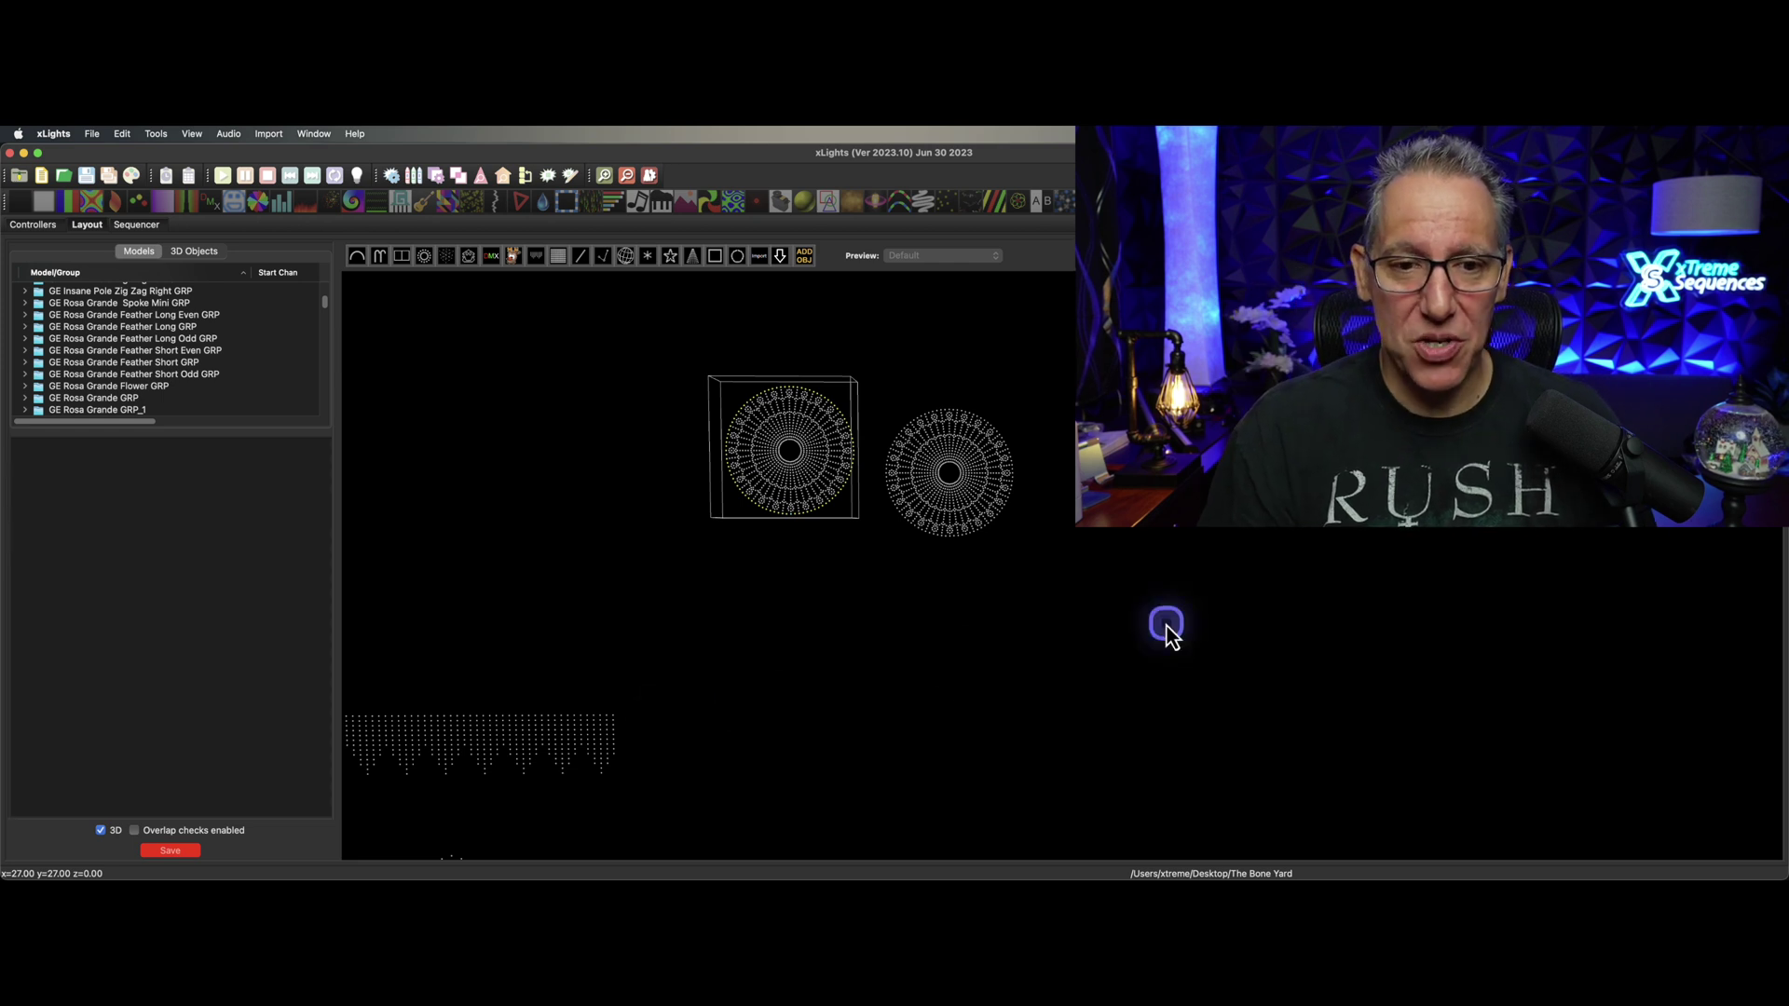
click(971, 496)
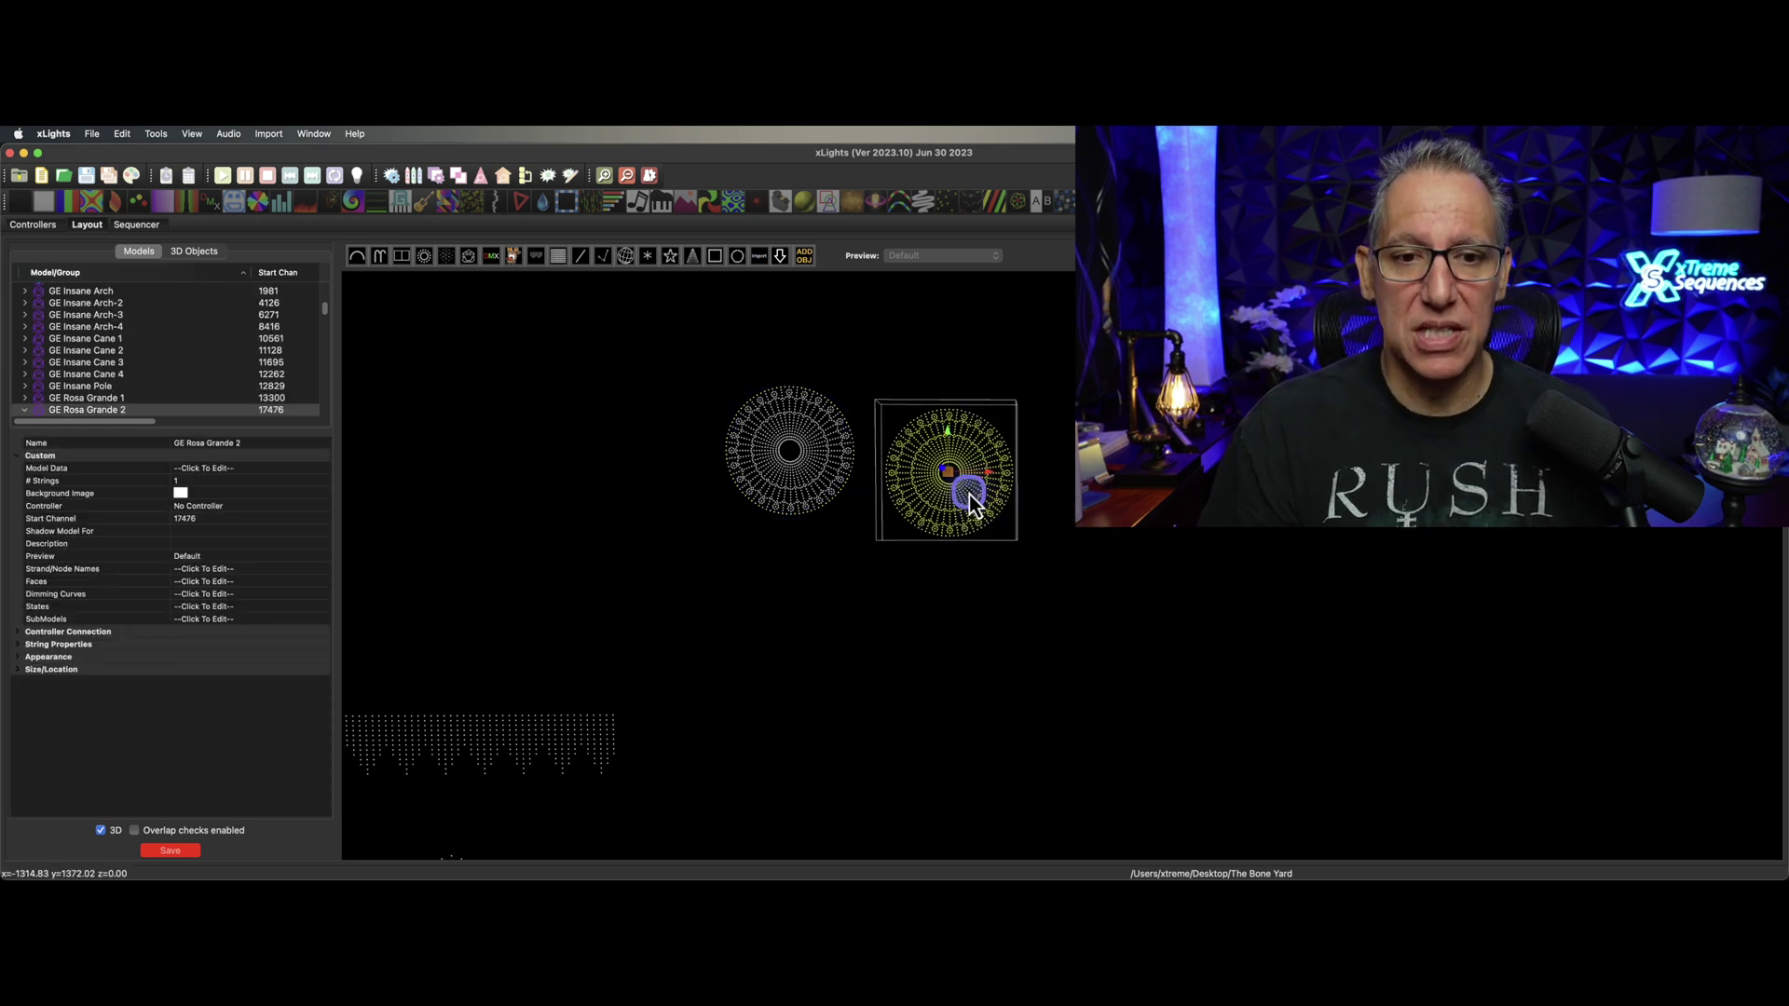
key(Delete)
click(953, 439)
click(1186, 537)
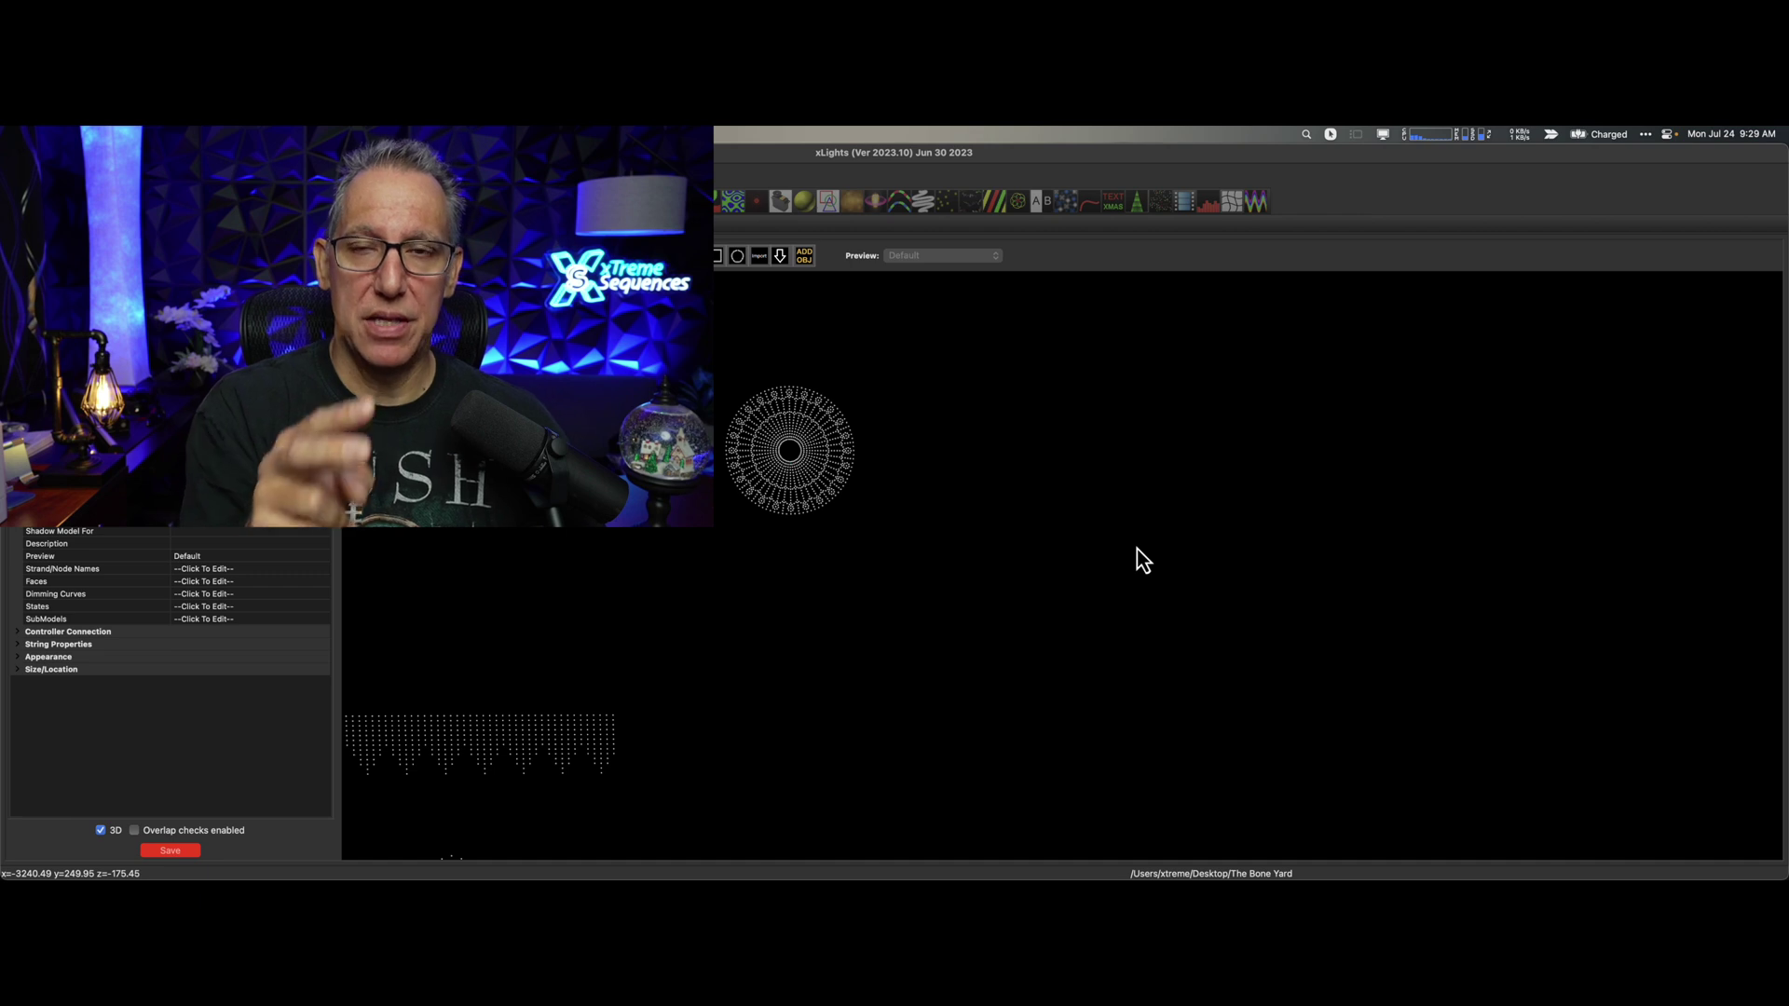
Step: Select the remaining Rosa Grande spinner on the layout, then deselect it
click(1145, 544)
click(844, 481)
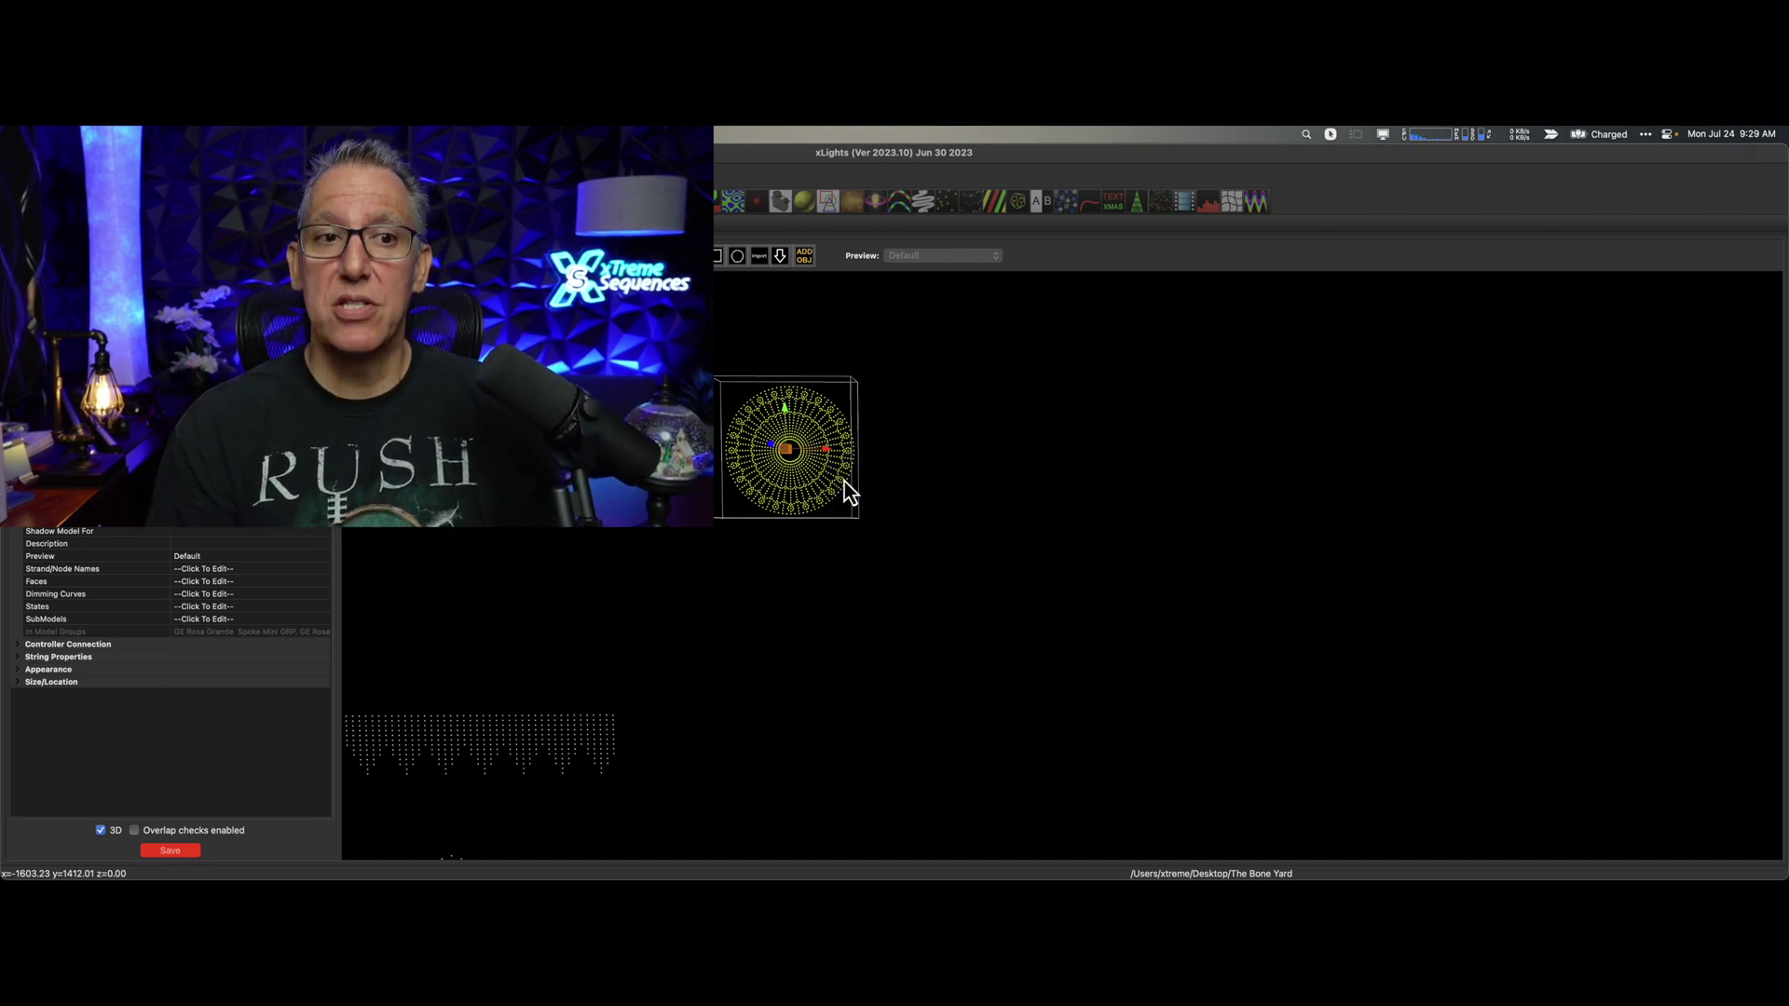
click(743, 276)
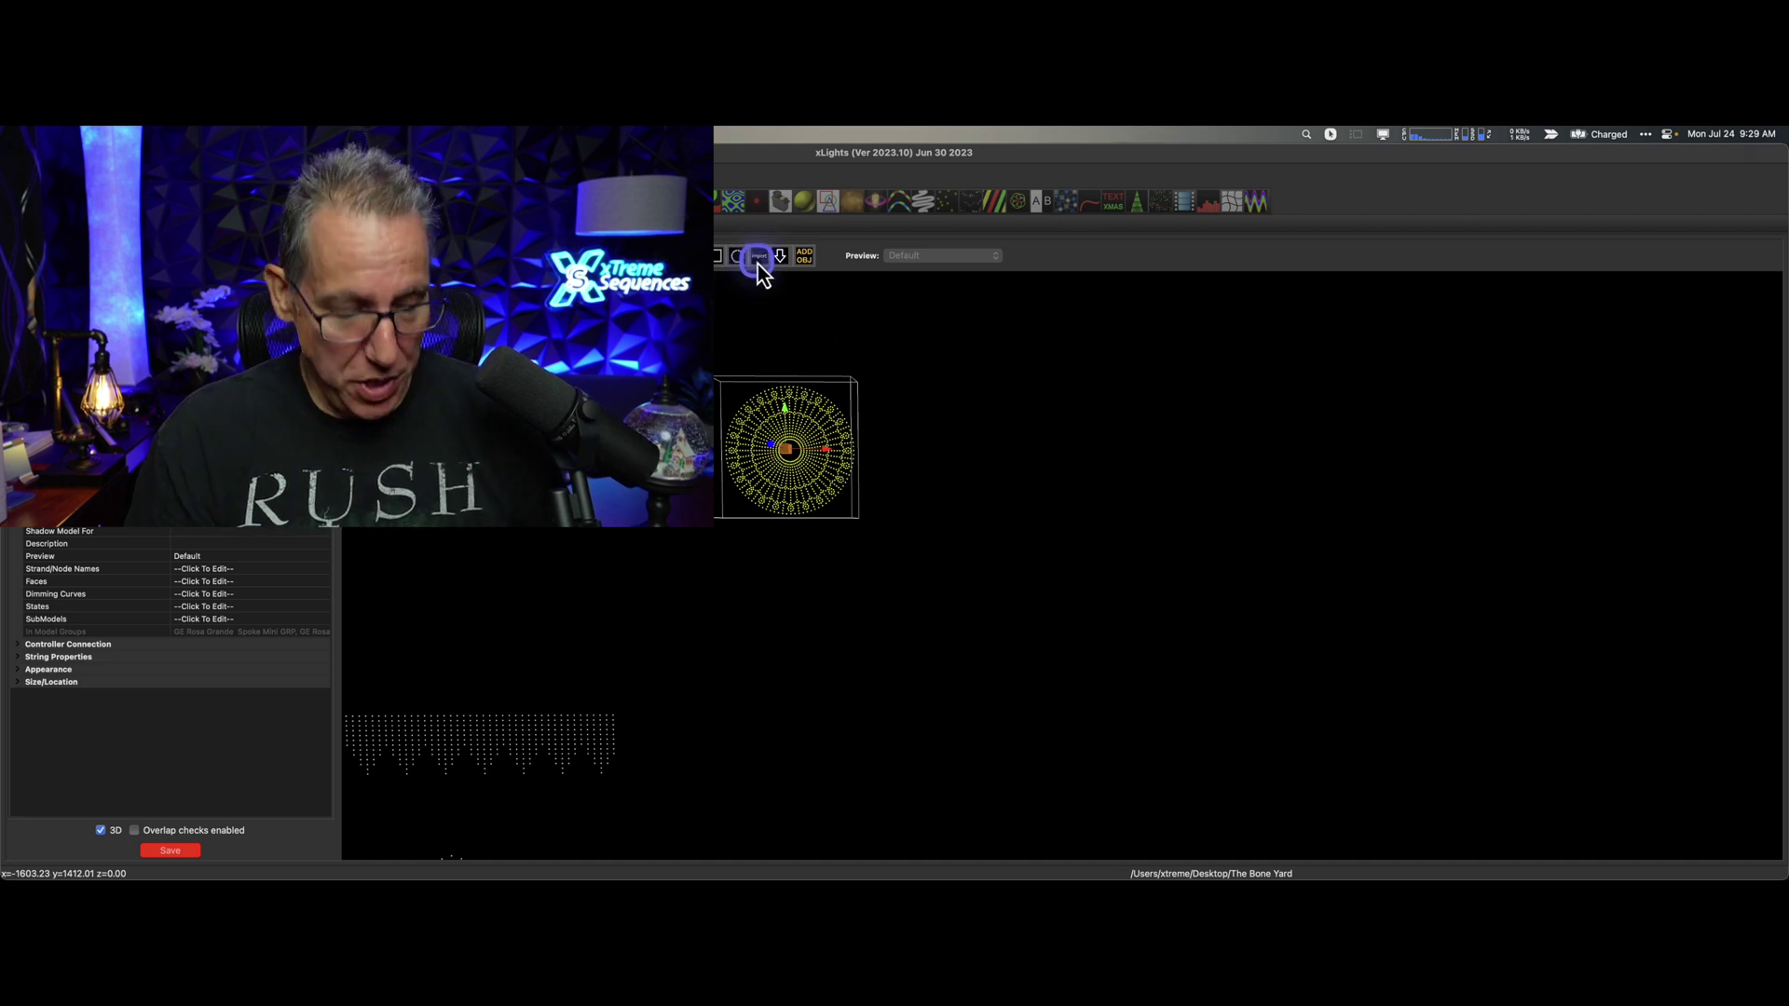
click(864, 340)
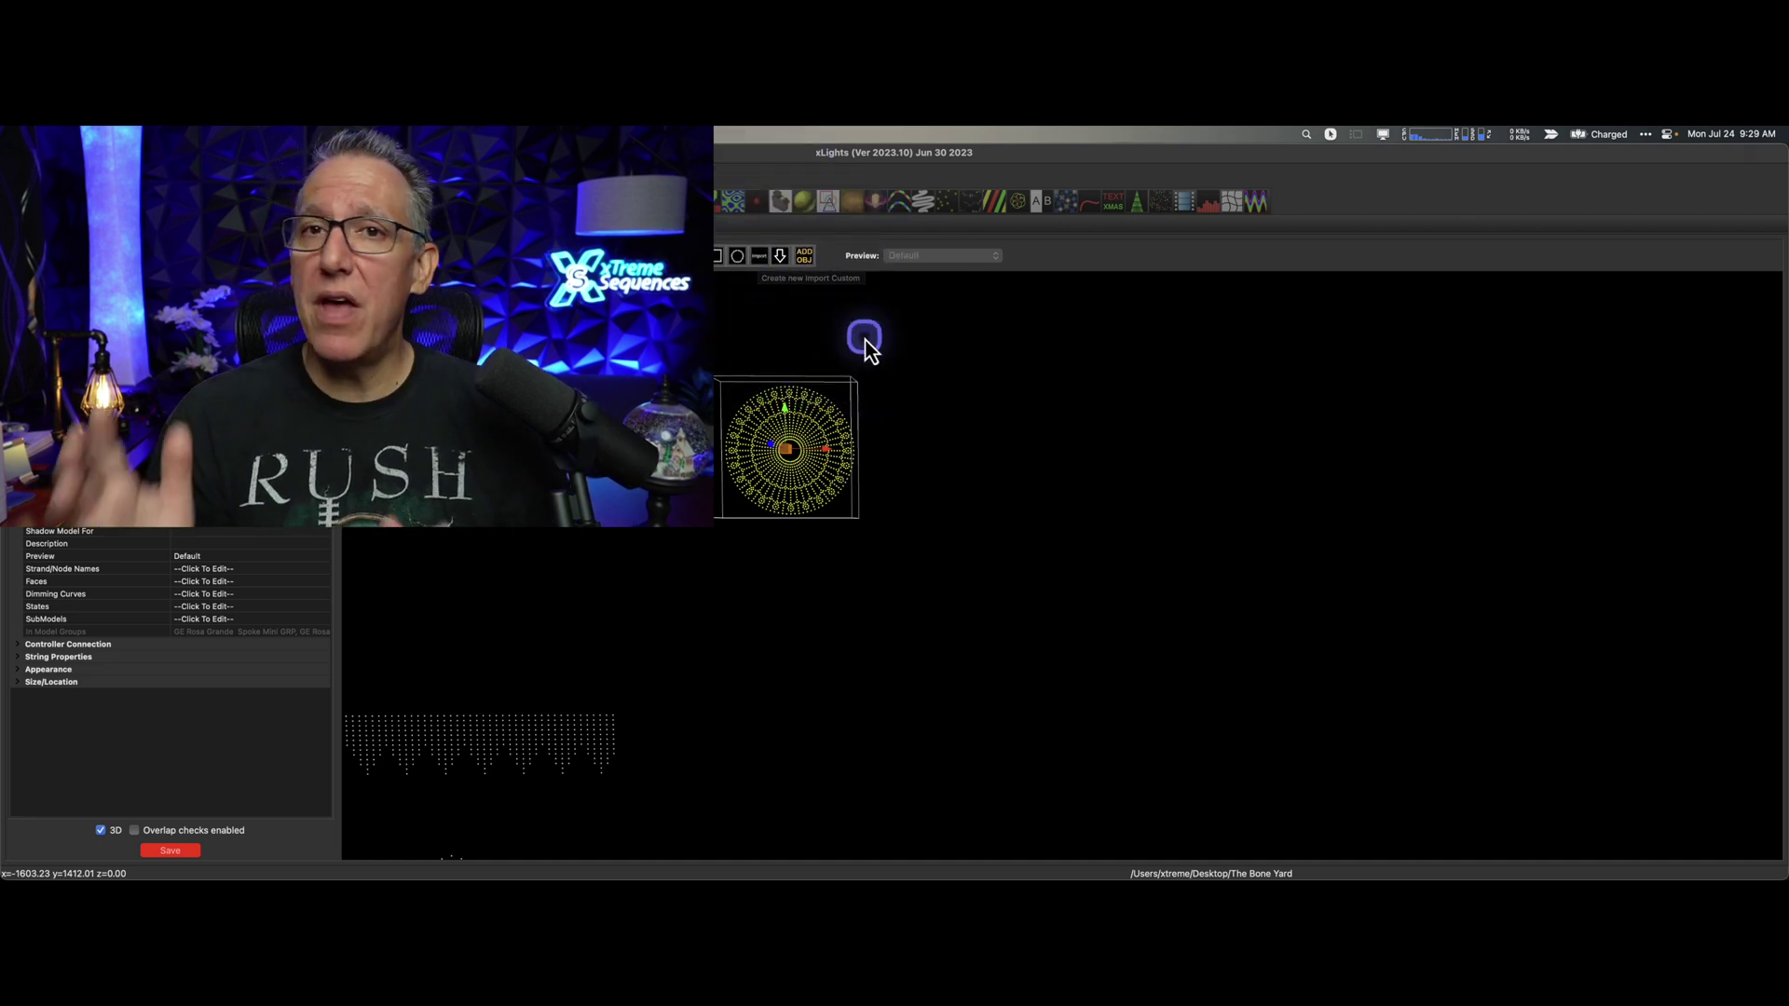
click(956, 397)
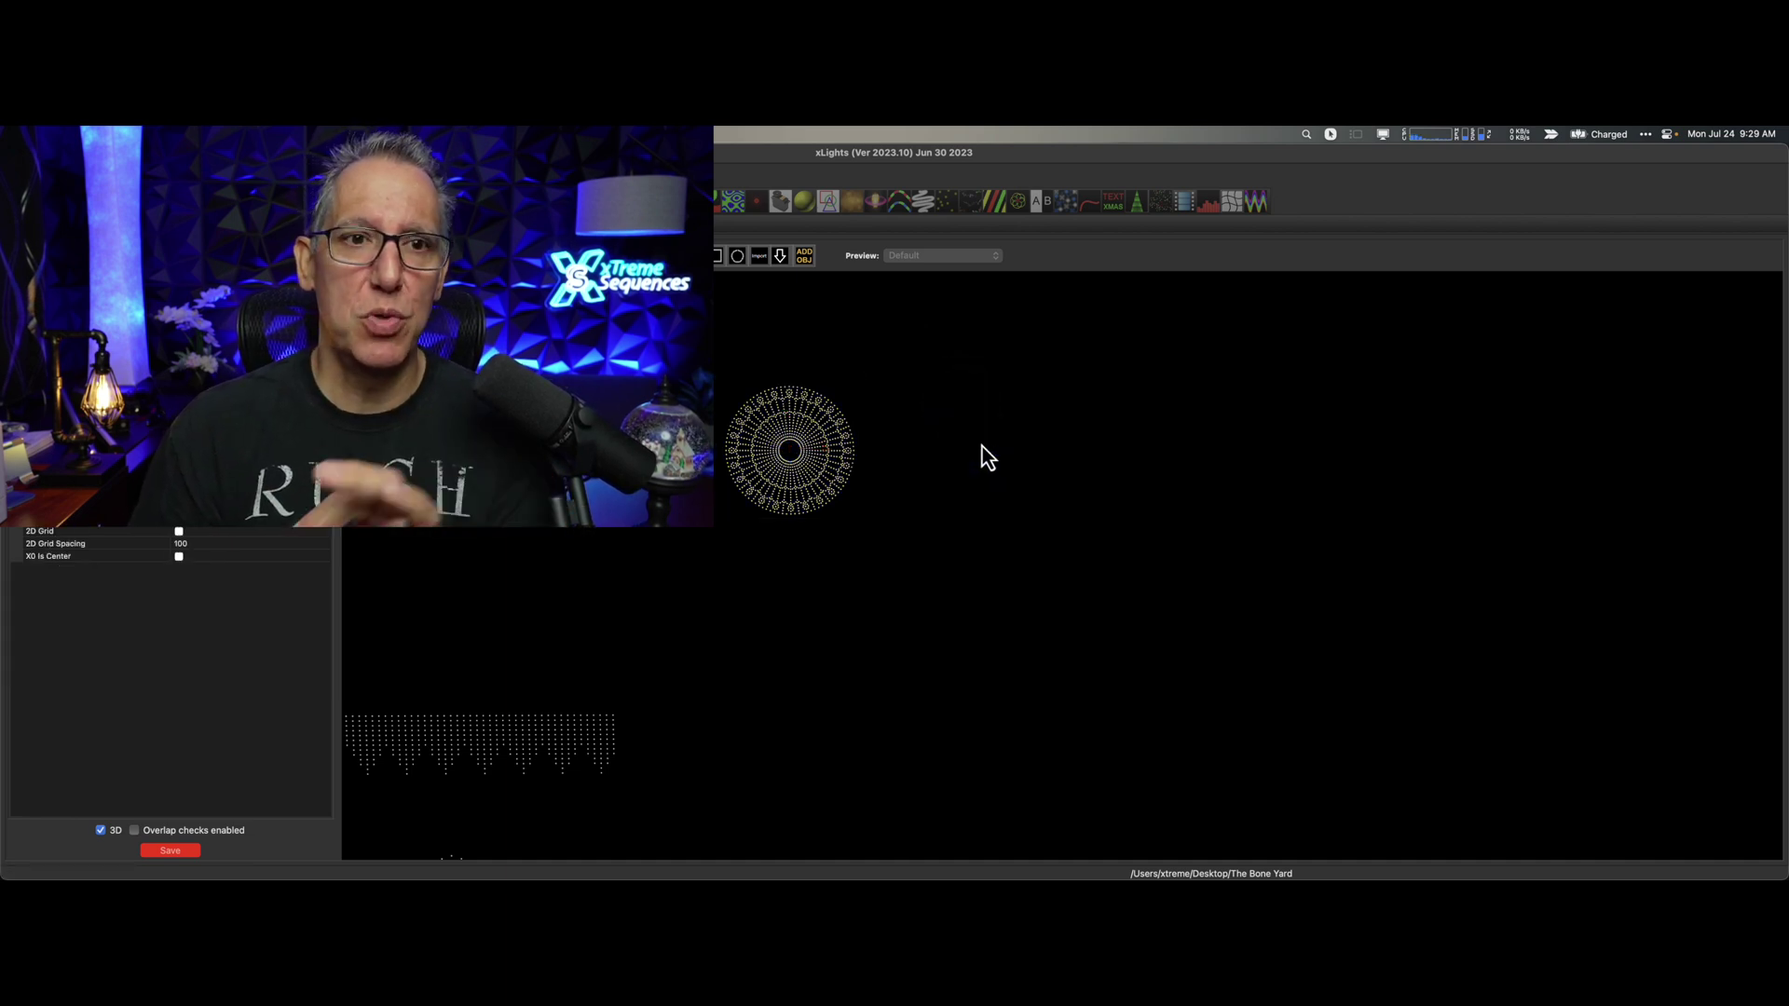
Step: Choose the Create new Download tool in the layout toolbar
click(781, 262)
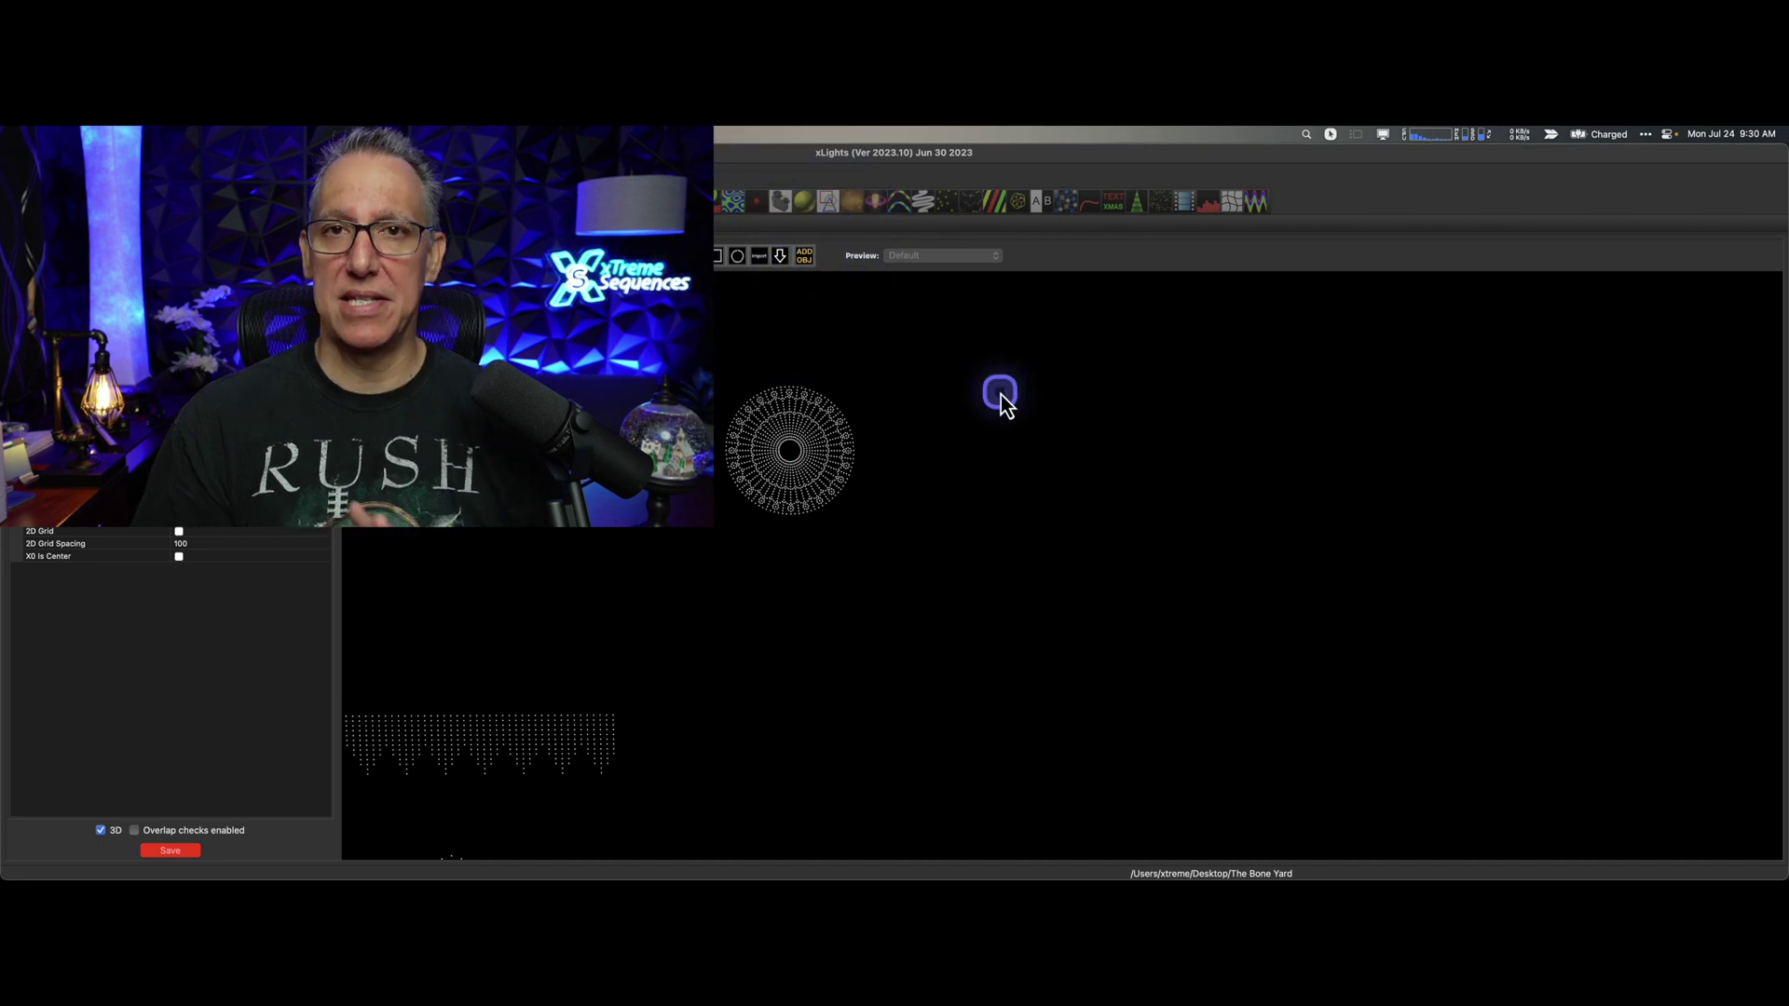
click(781, 255)
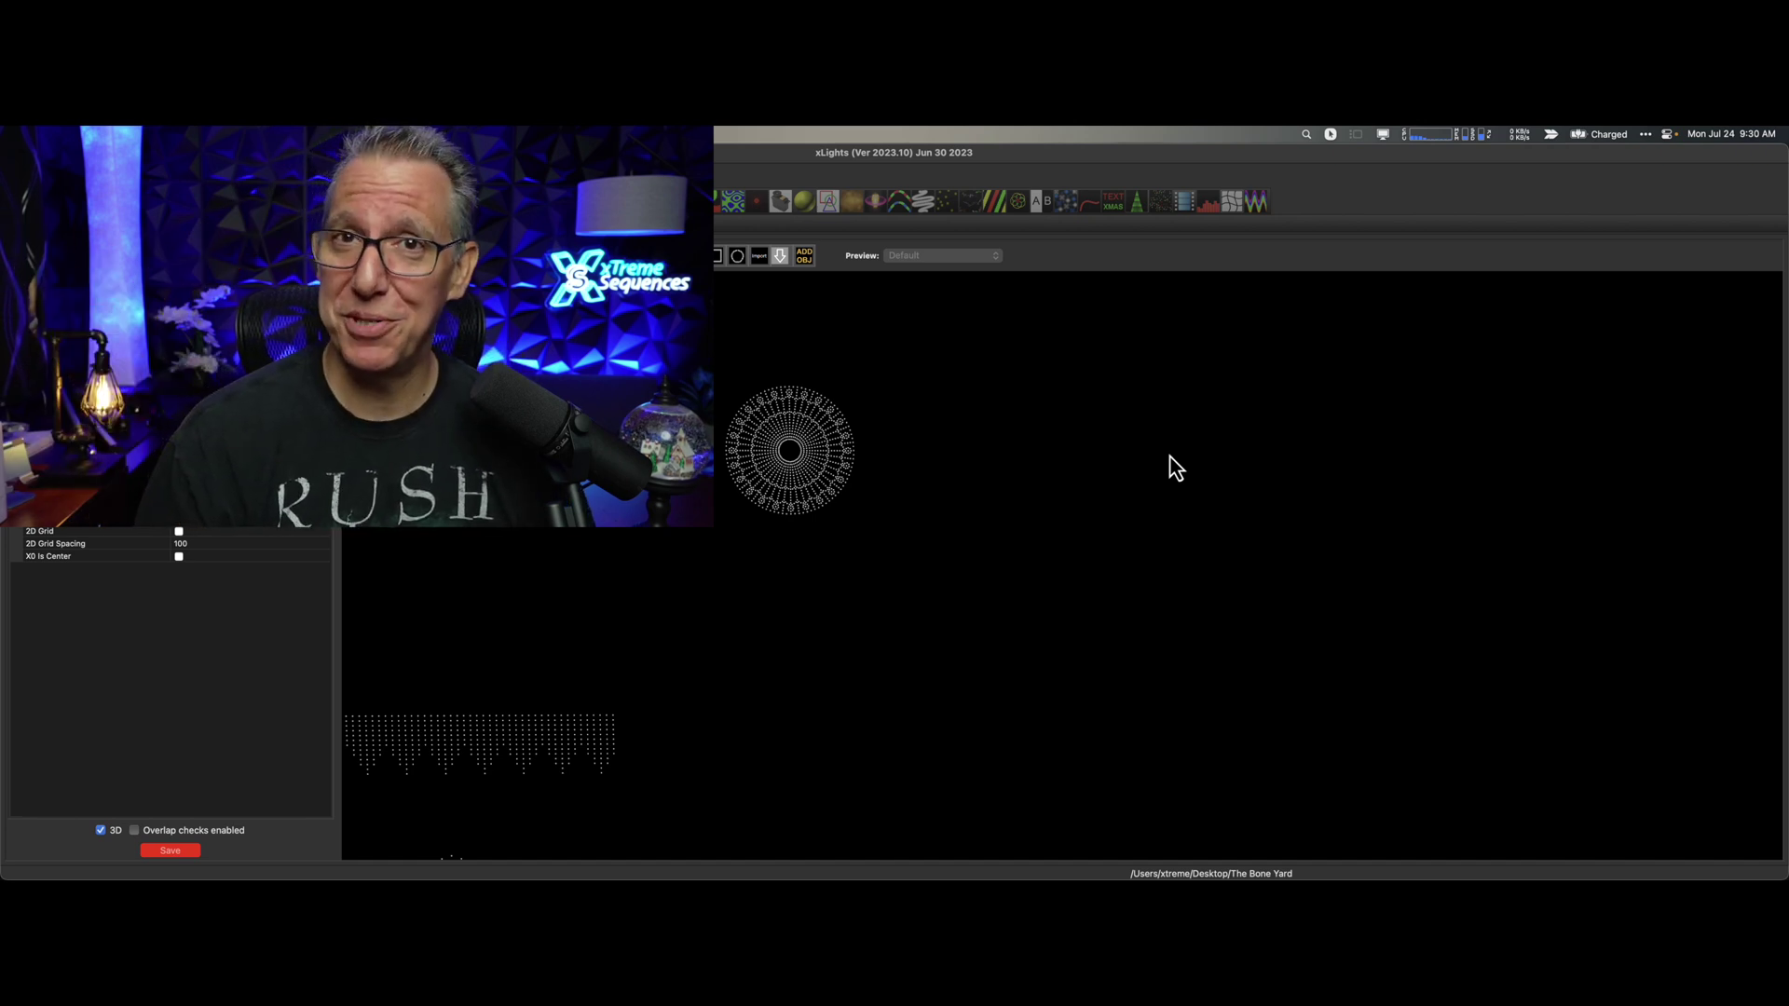
Step: Drag out a new downloaded model on the layout canvas
click(1070, 460)
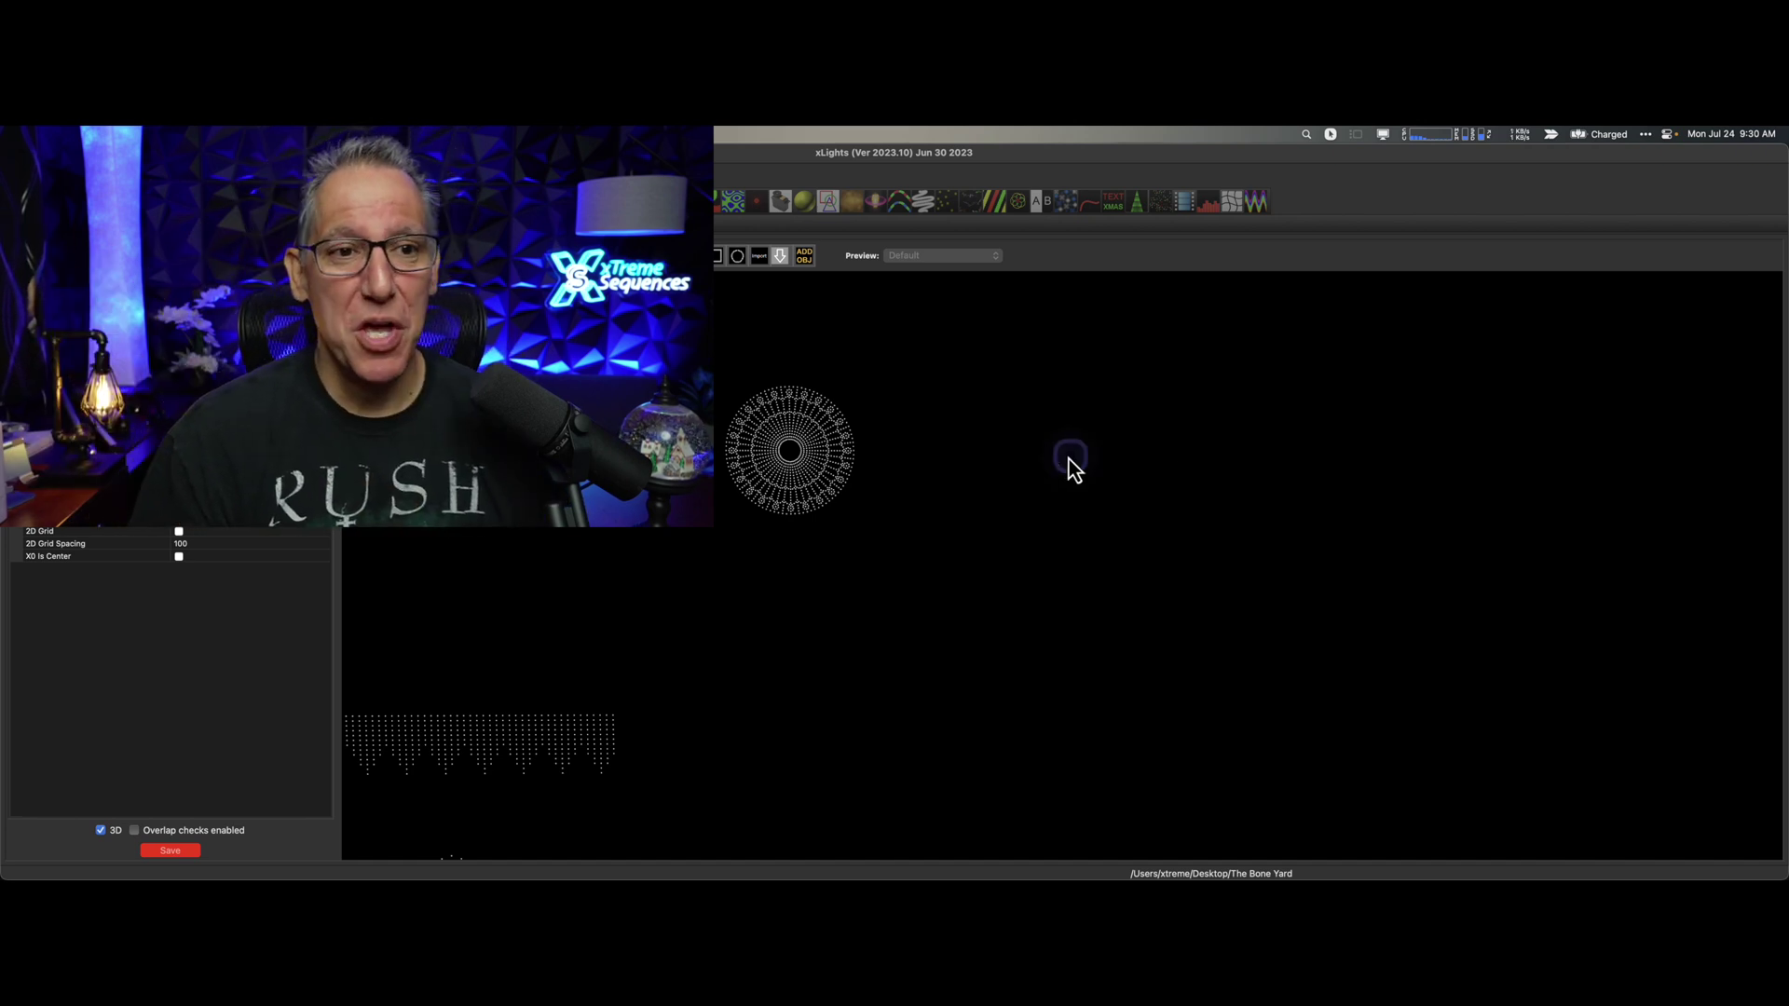
drag(918, 400, 1036, 503)
click(507, 690)
Step: Search the vendor library for 'rosa' and insert the Rosa Grande model
click(507, 672)
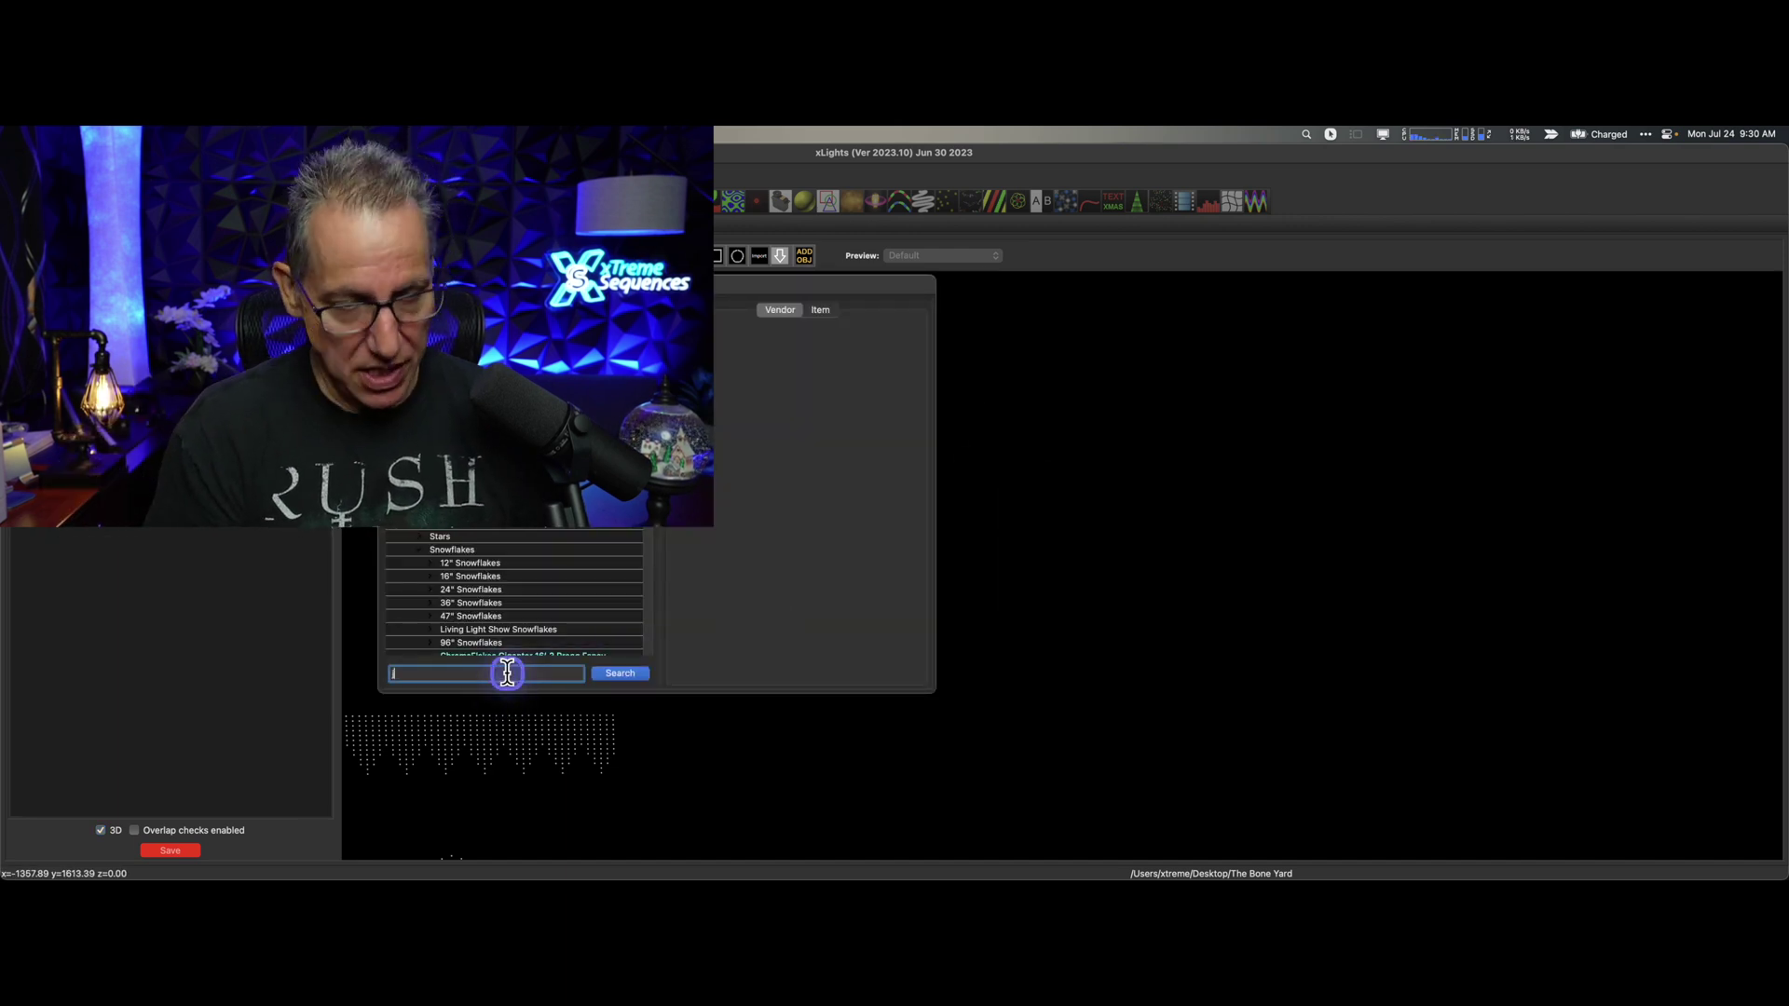
text(rosa grande)
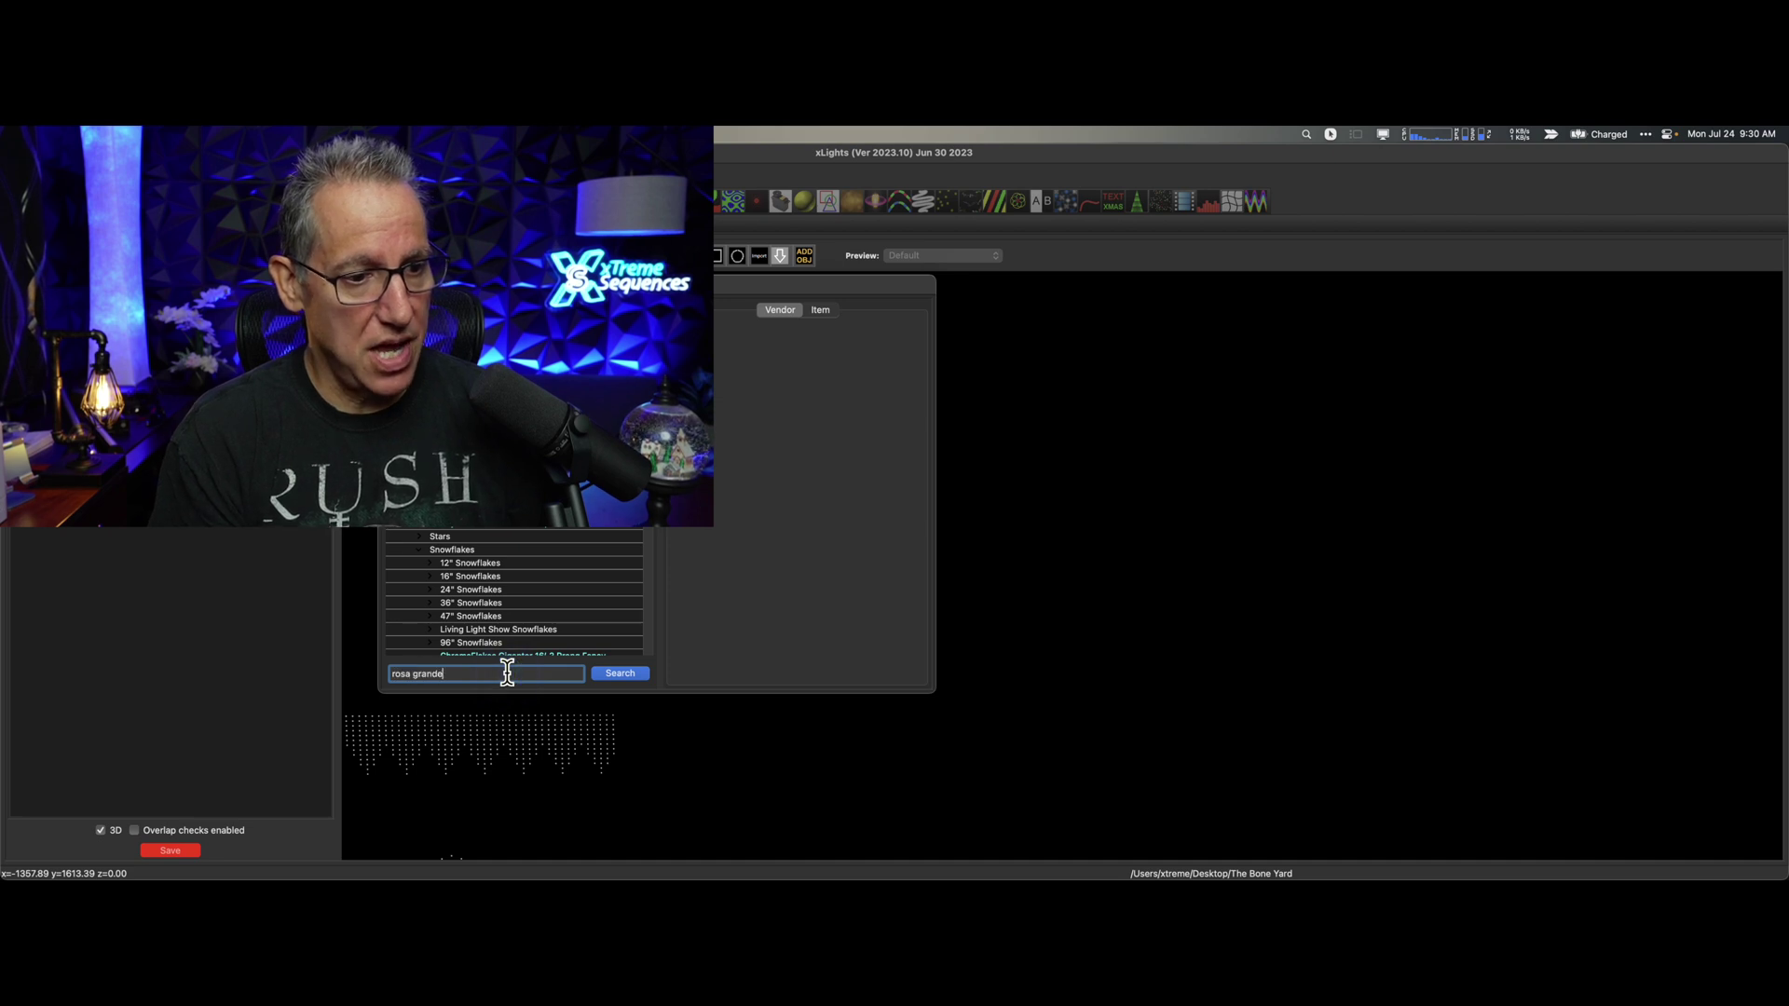
key(Return)
click(612, 673)
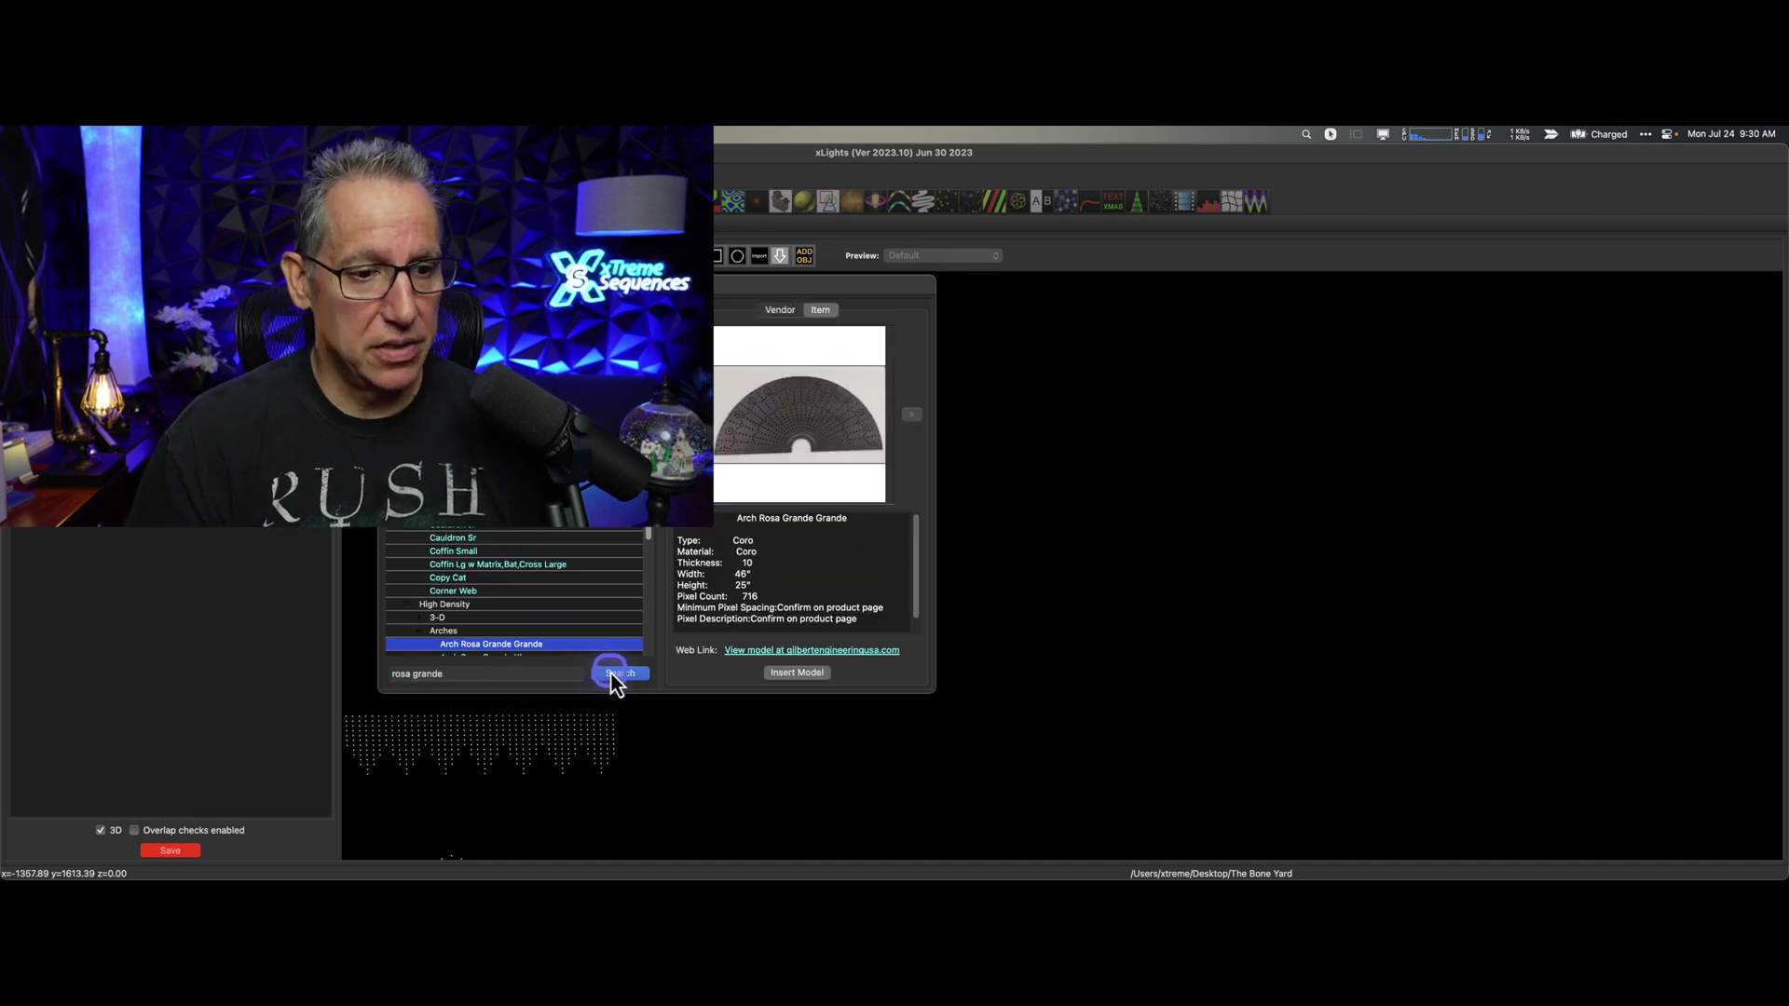
click(627, 674)
click(634, 674)
click(812, 674)
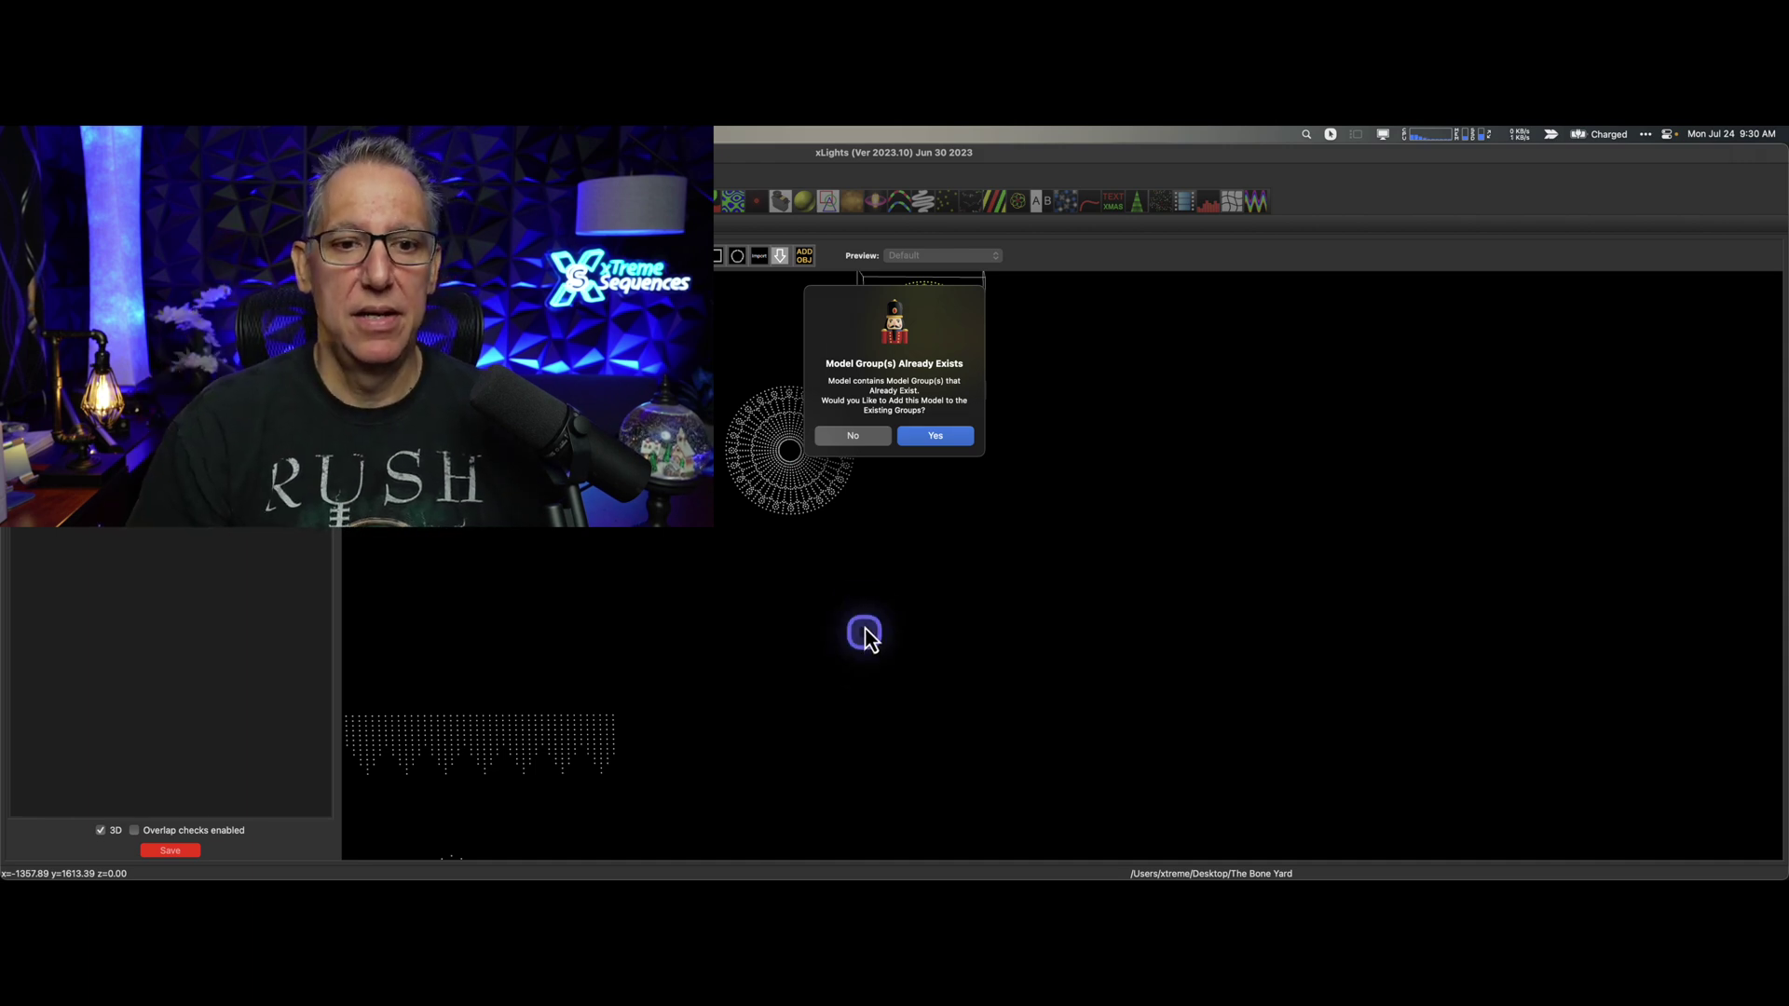
Step: Add each new spinner to the existing groups, placing third and fourth Rosa Grande spinners
click(936, 440)
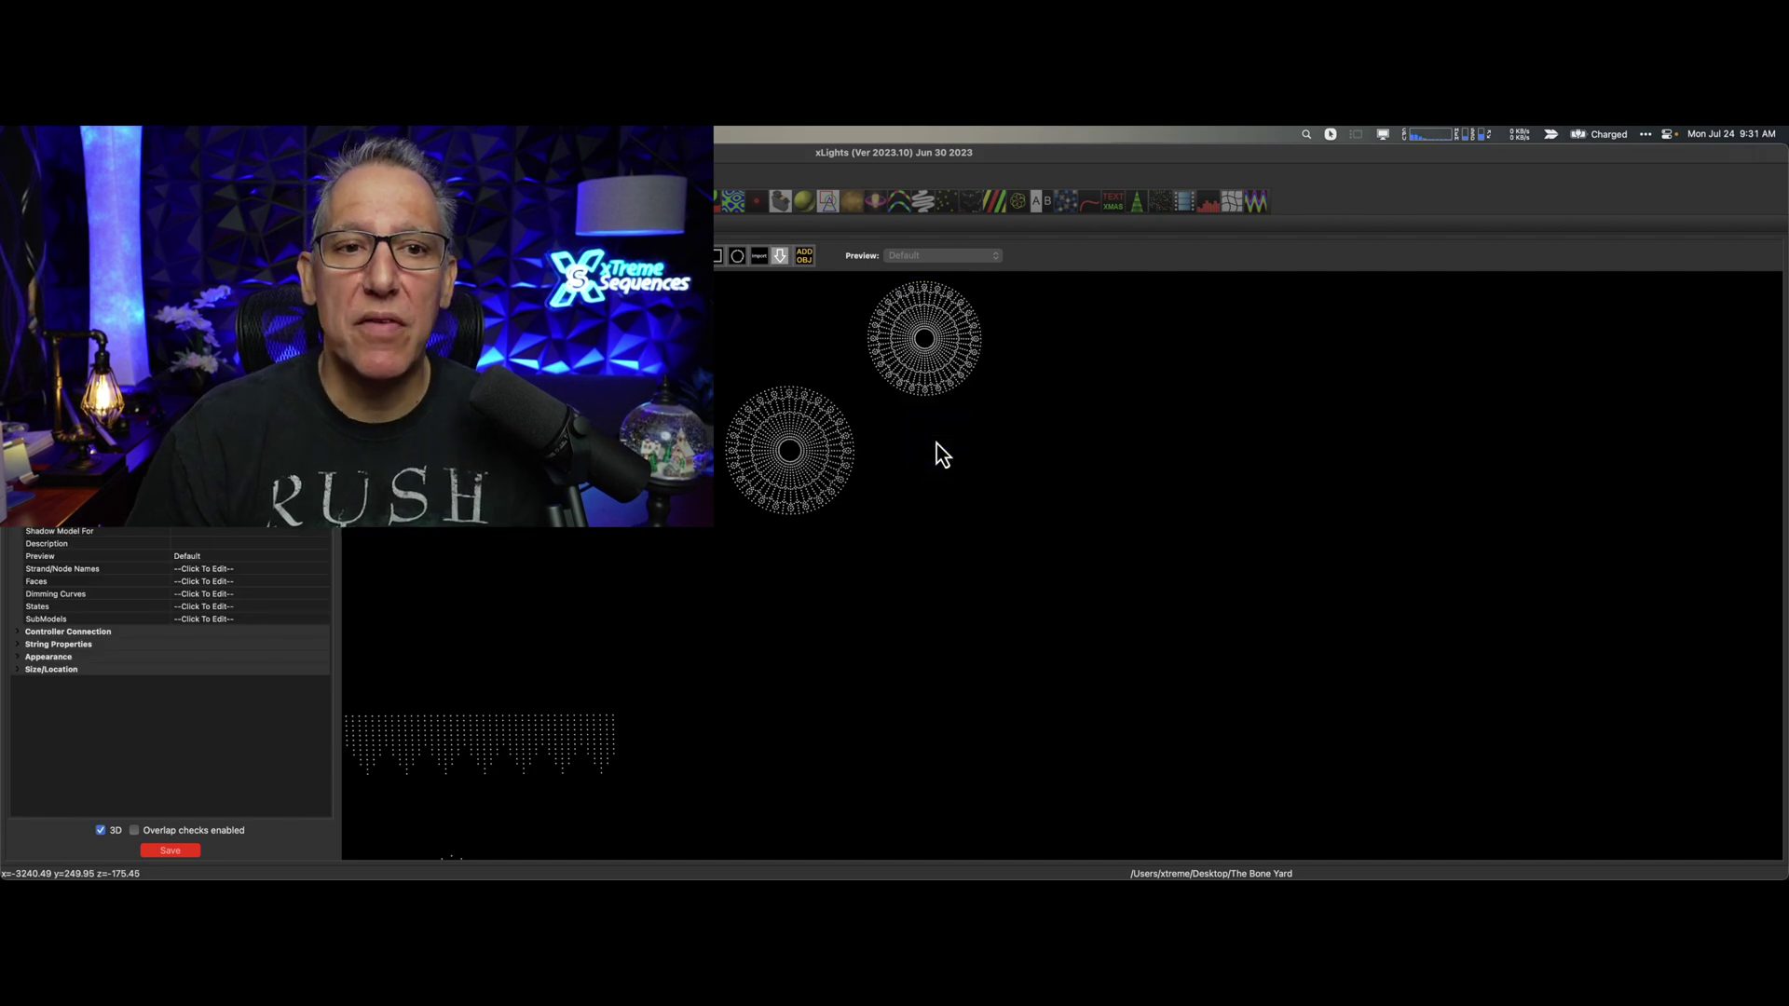
click(779, 257)
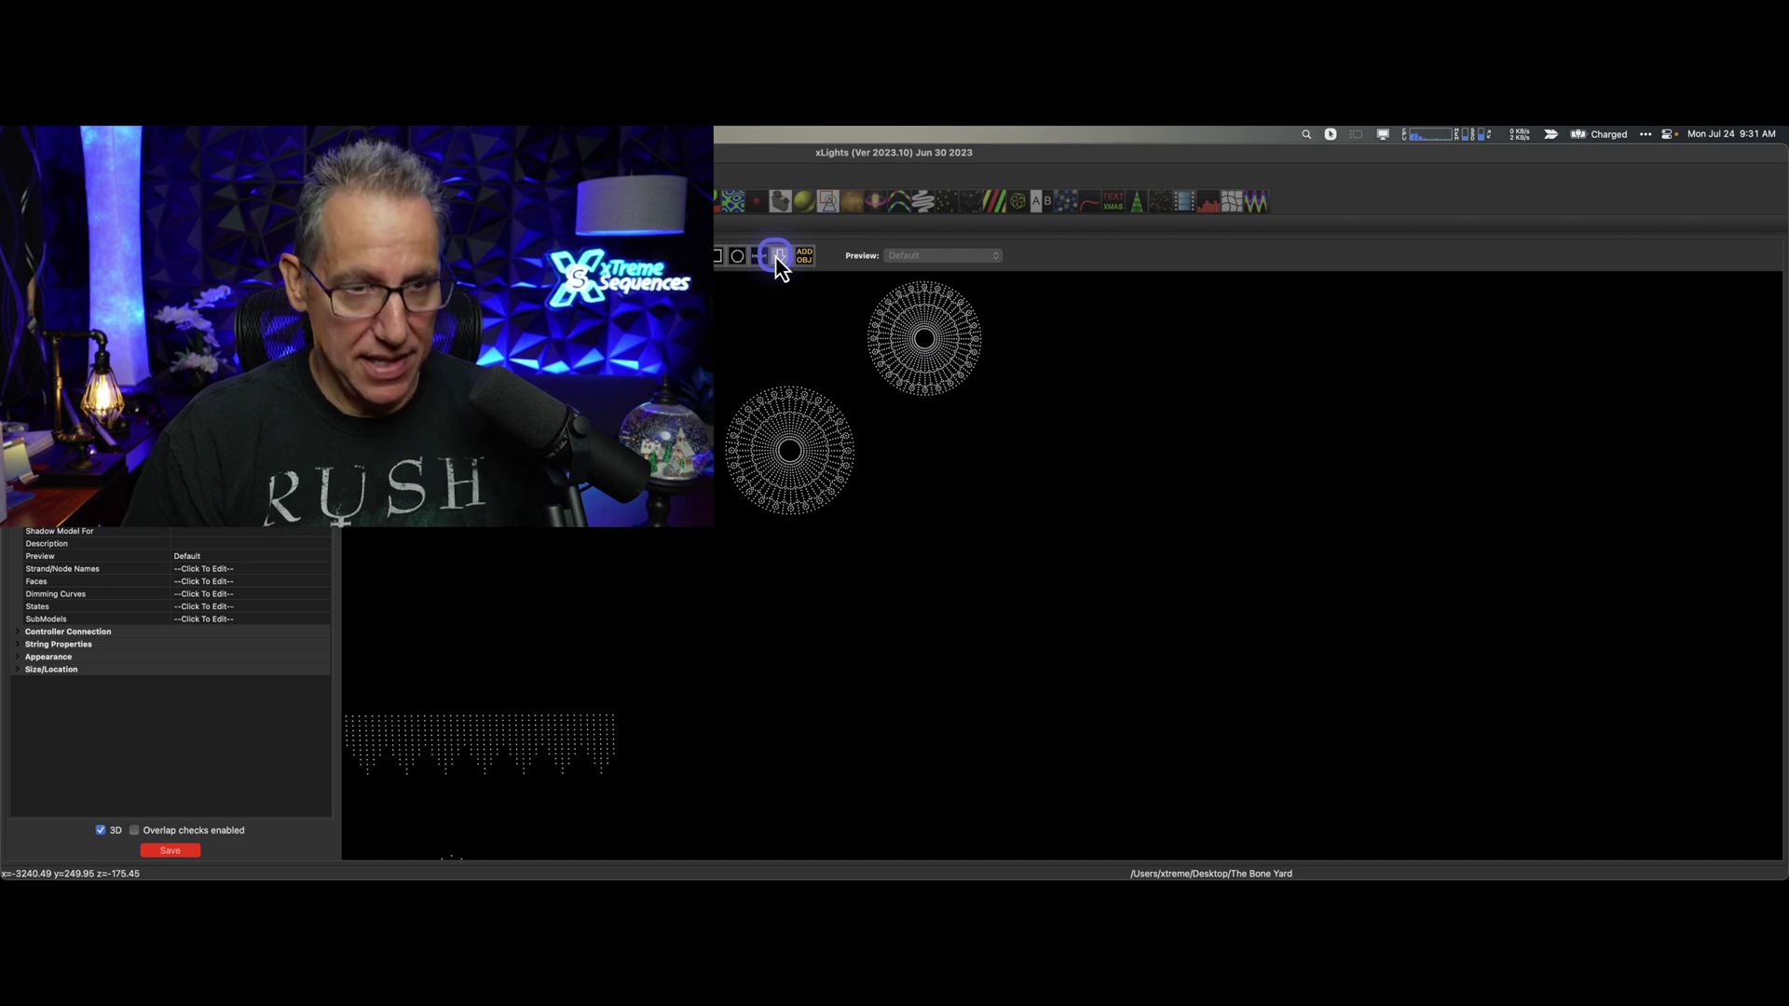
drag(1029, 401, 1139, 457)
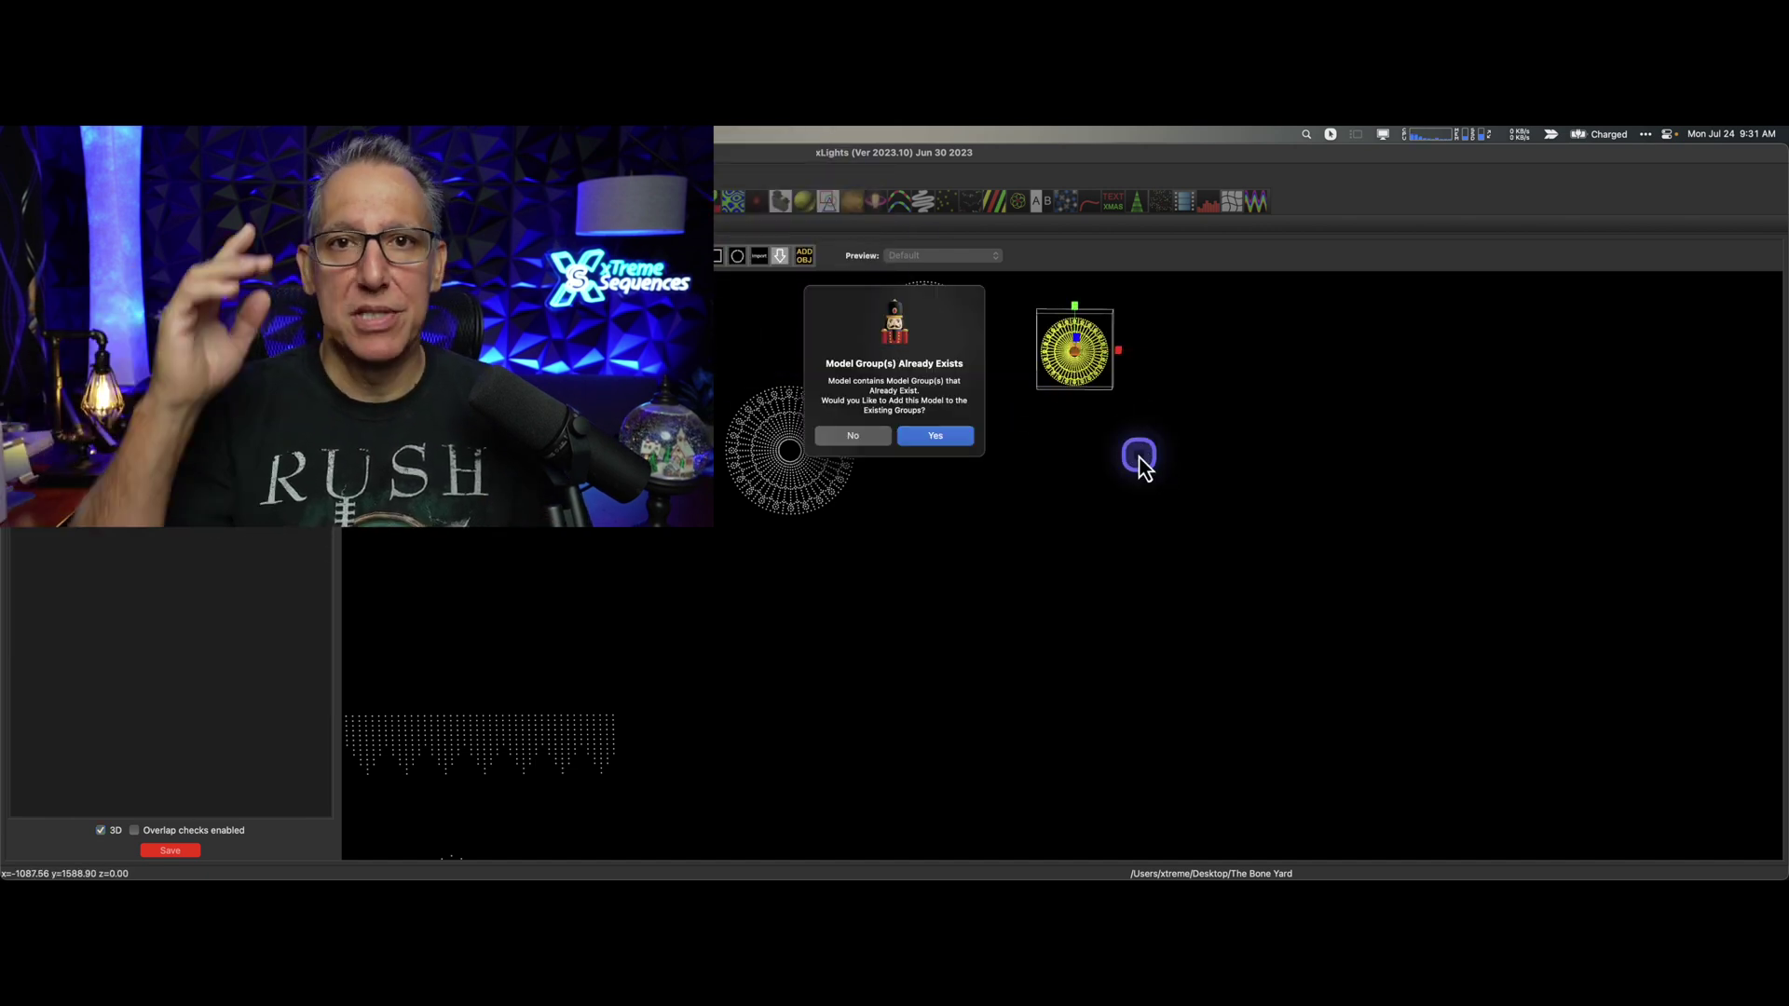
drag(1114, 463, 1032, 473)
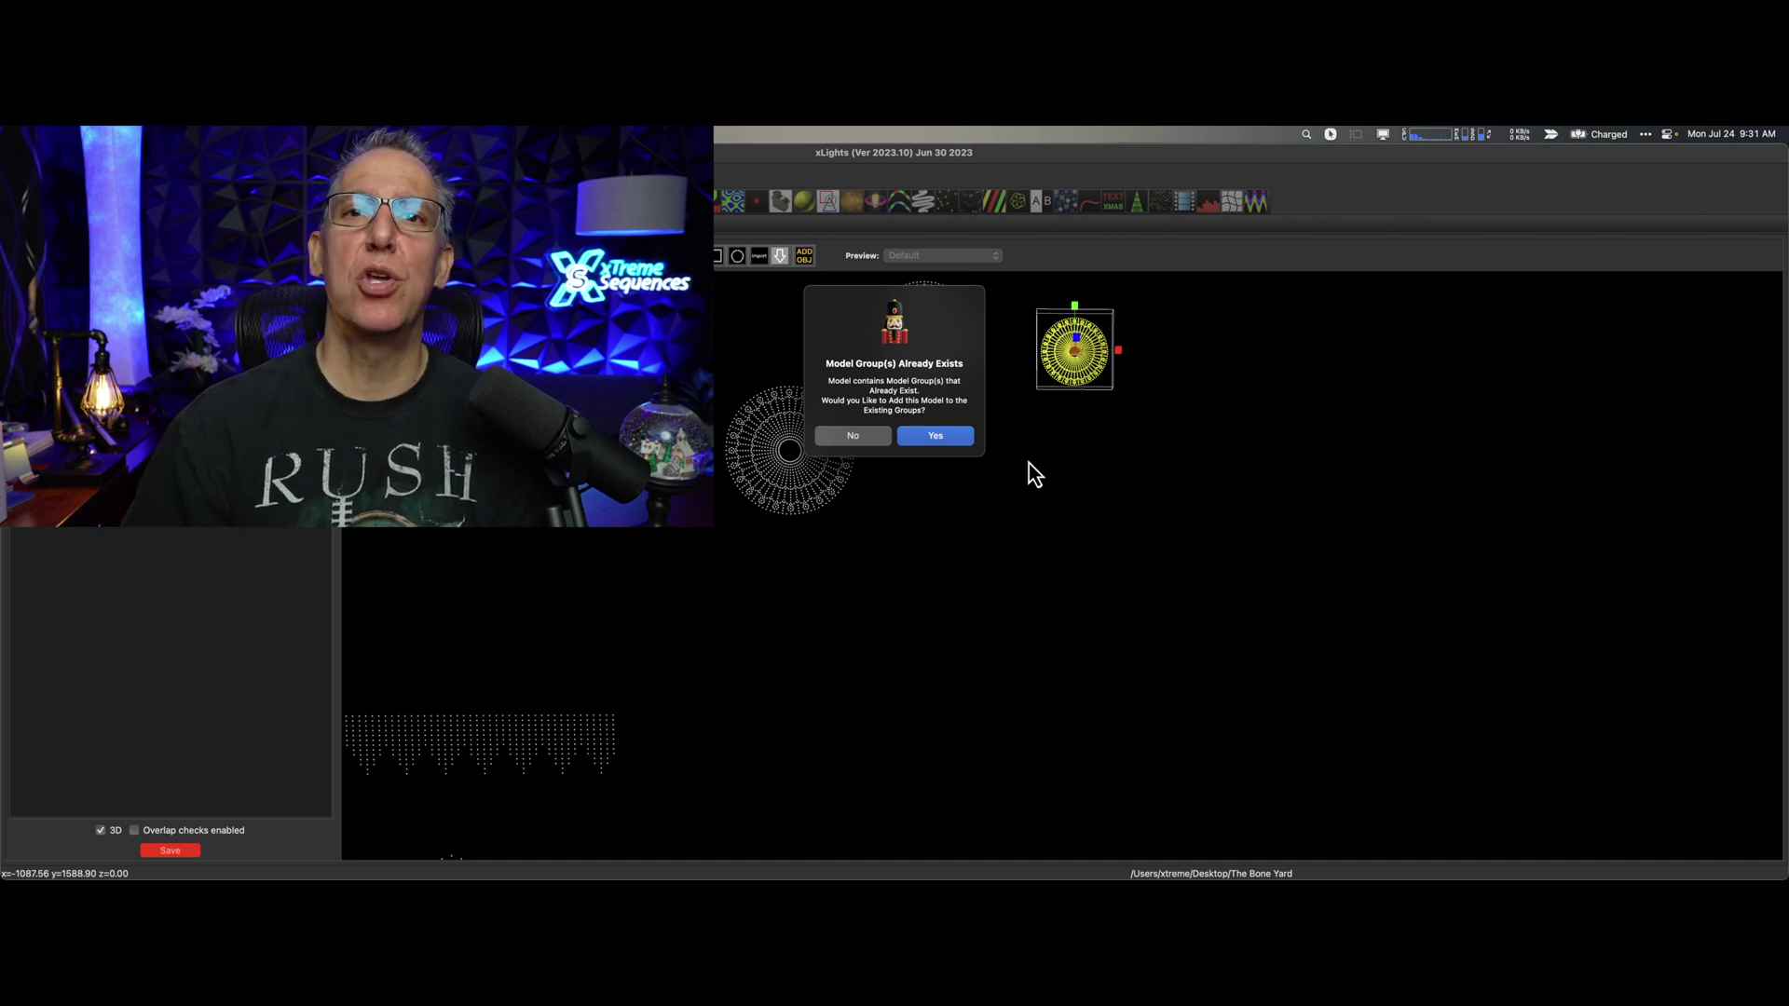
drag(951, 442, 920, 460)
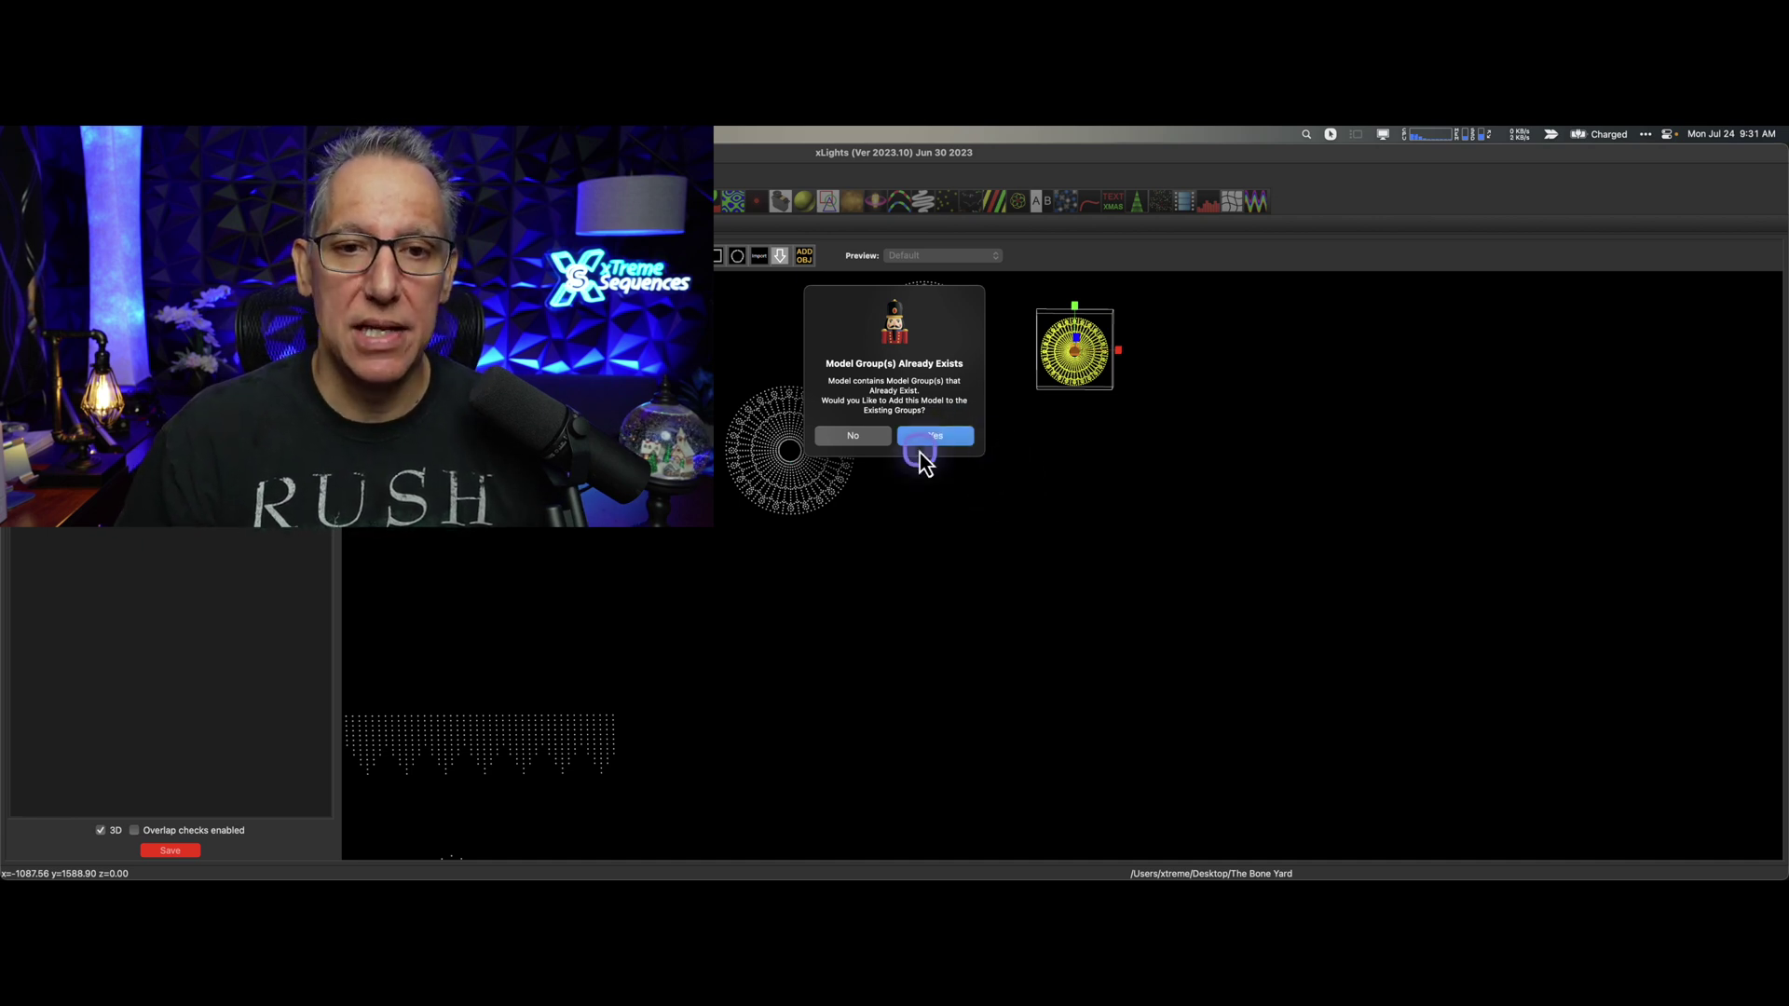
click(920, 453)
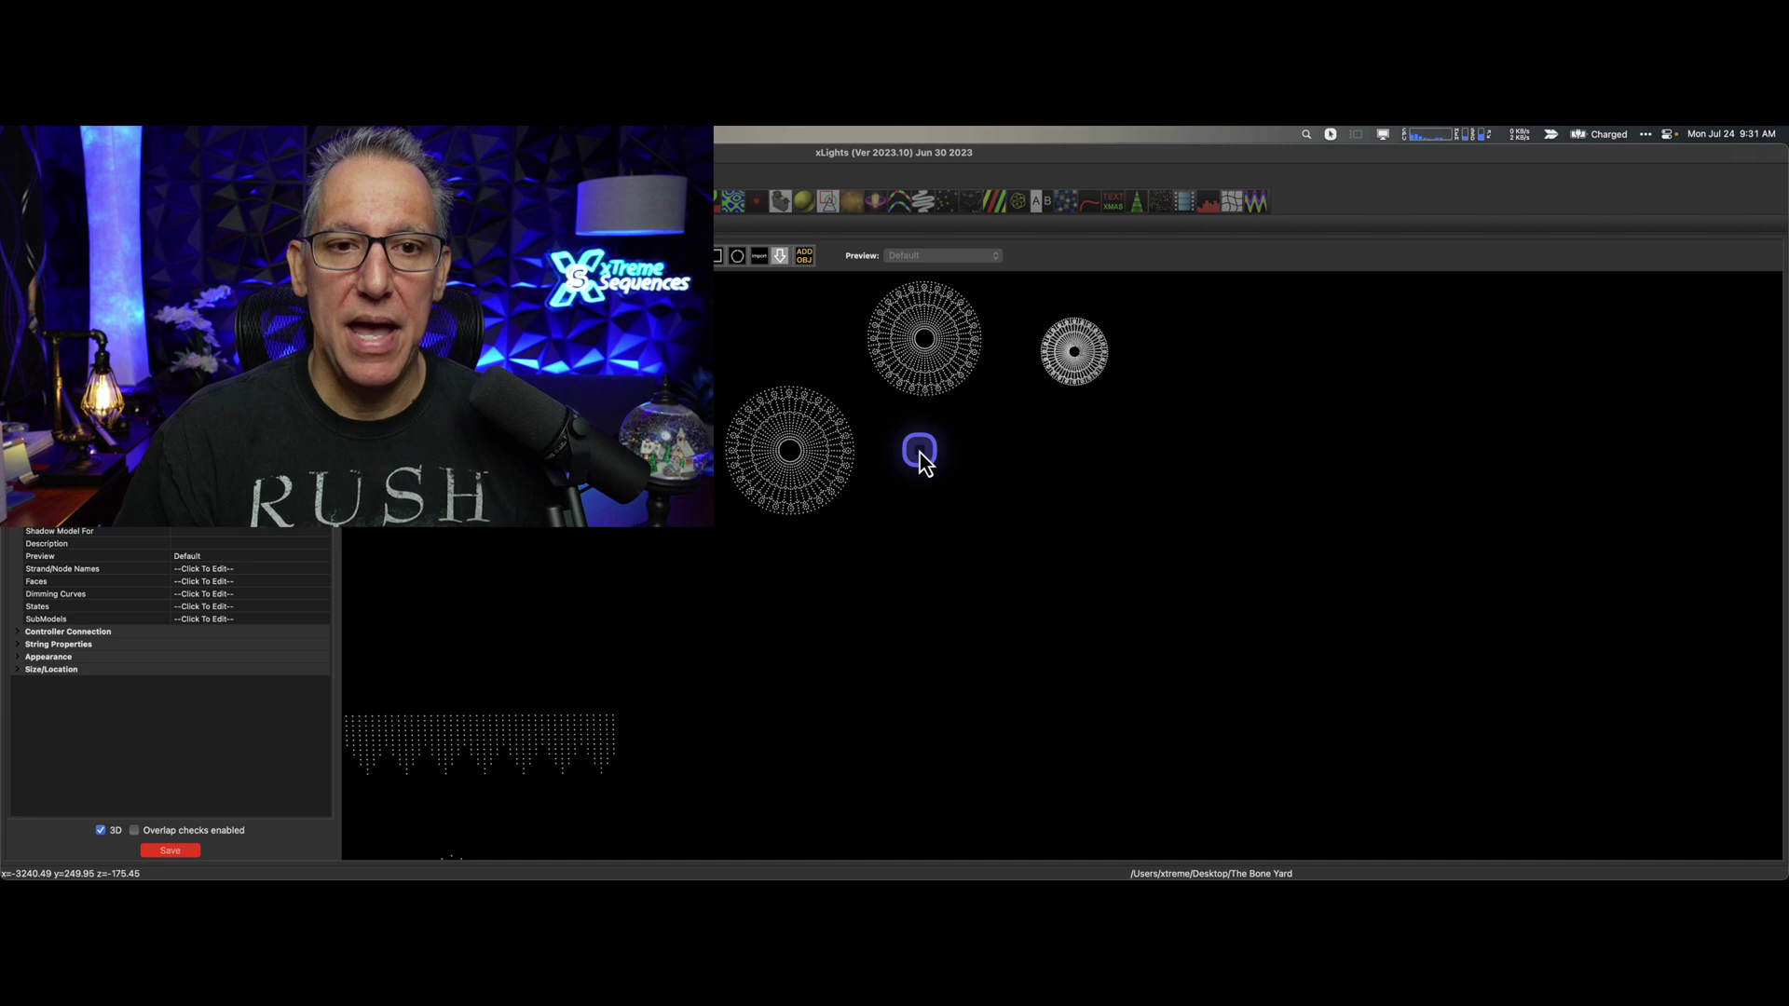
drag(1267, 602, 1155, 387)
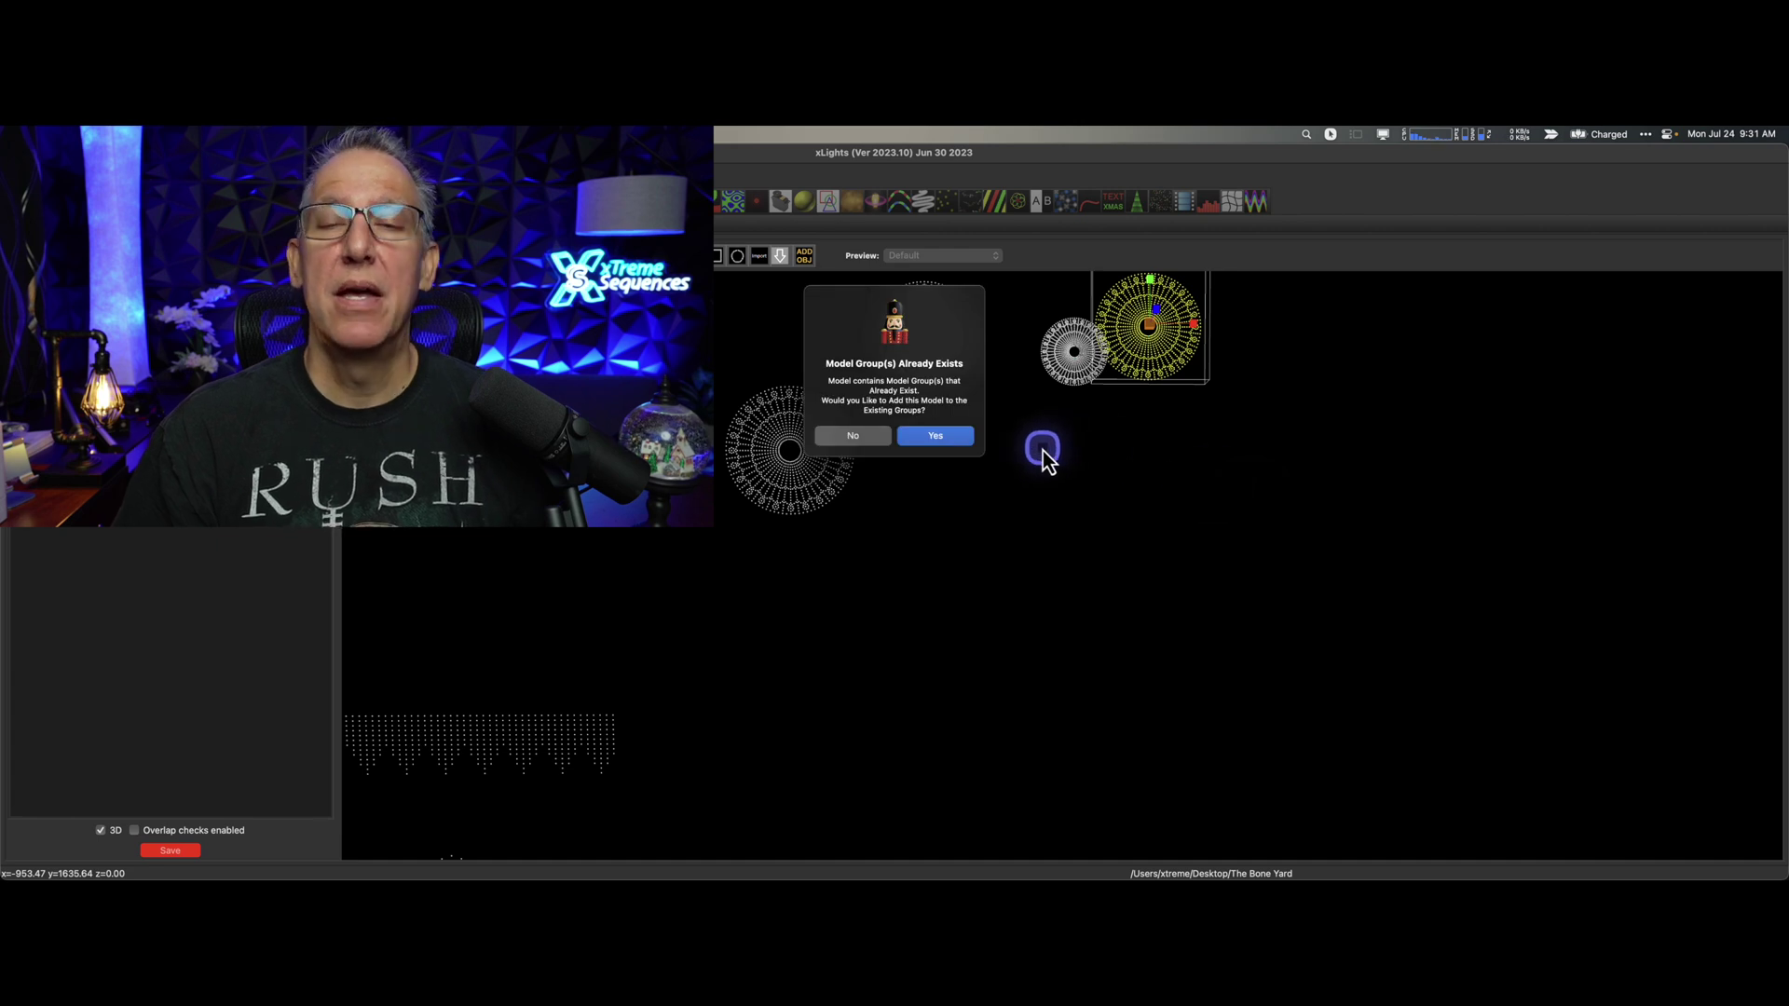
click(946, 435)
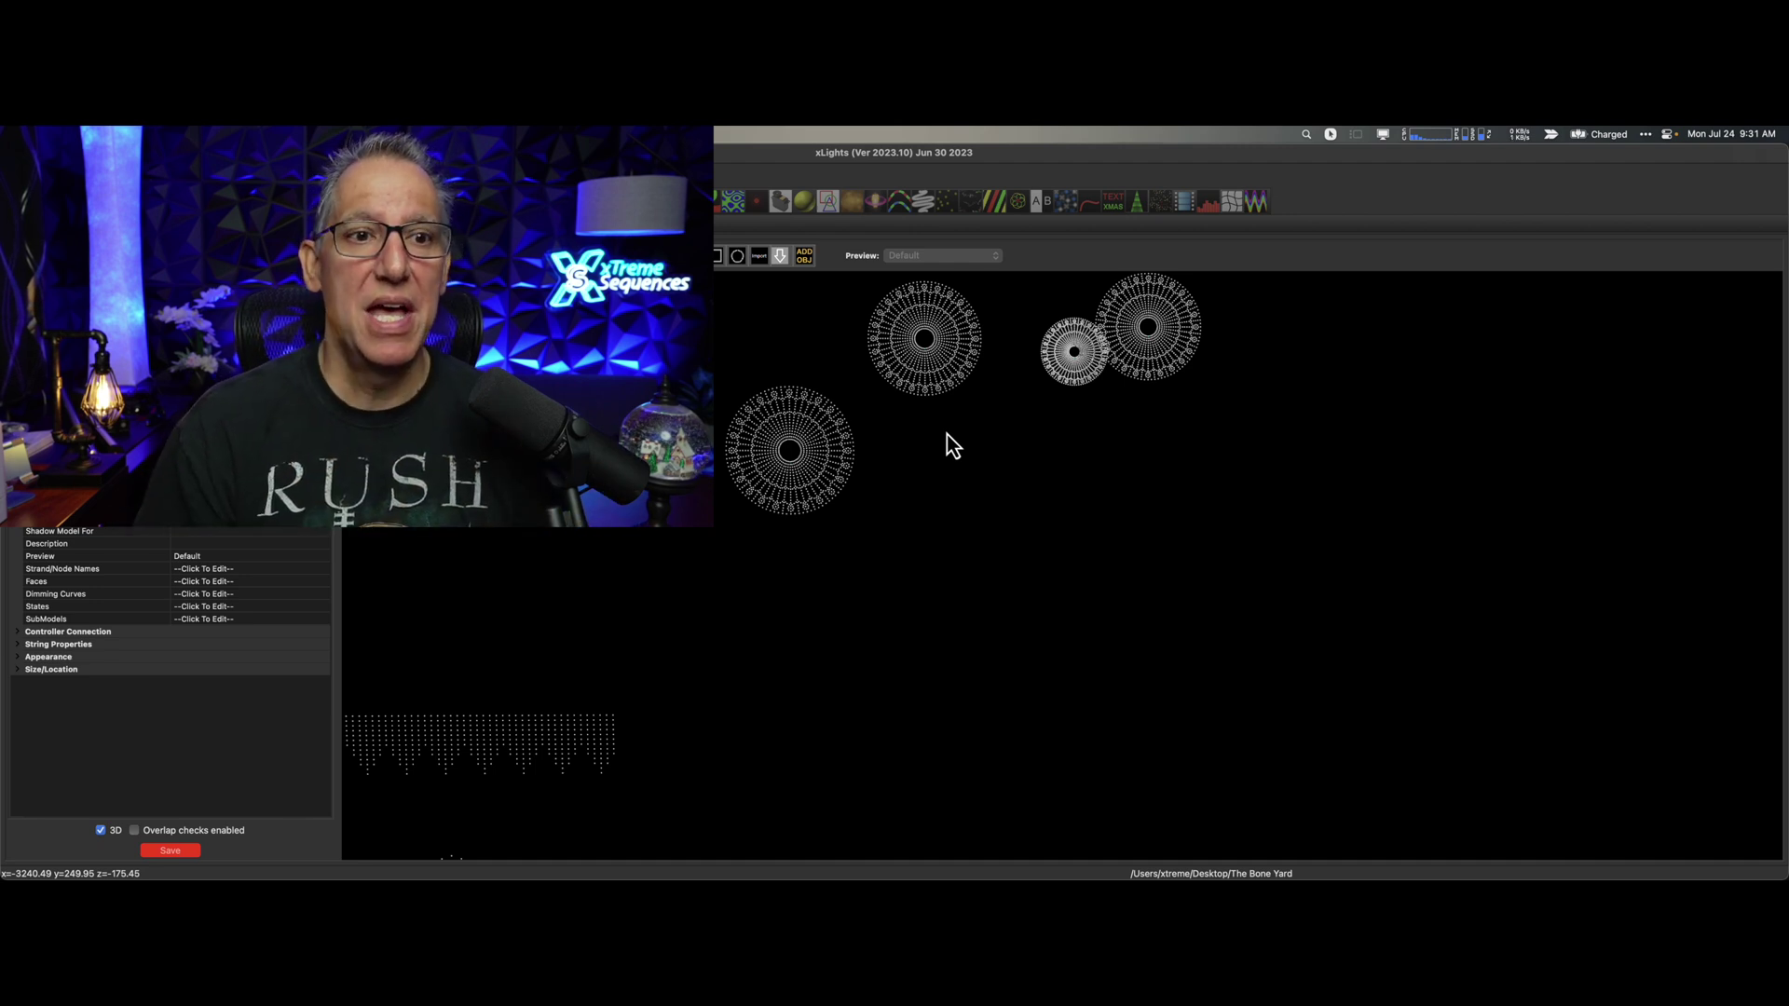
Step: Select the small, right and middle Rosa Grande spinners together
click(783, 257)
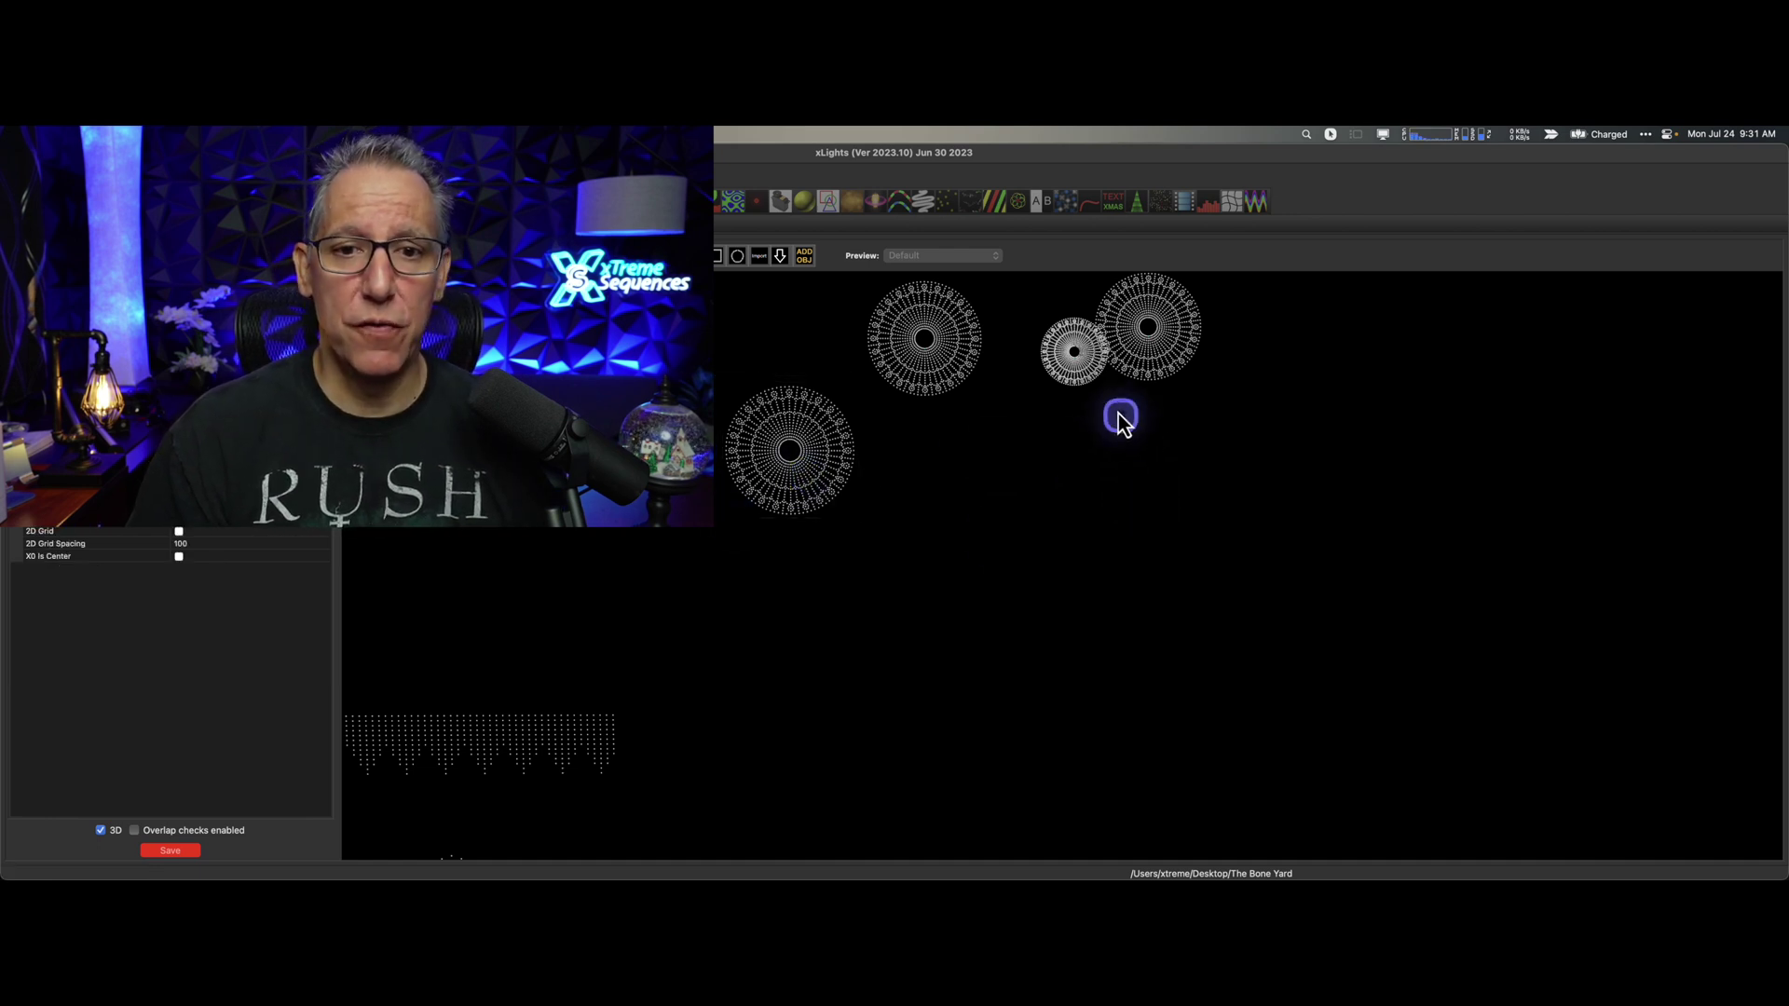
click(1084, 371)
click(1091, 380)
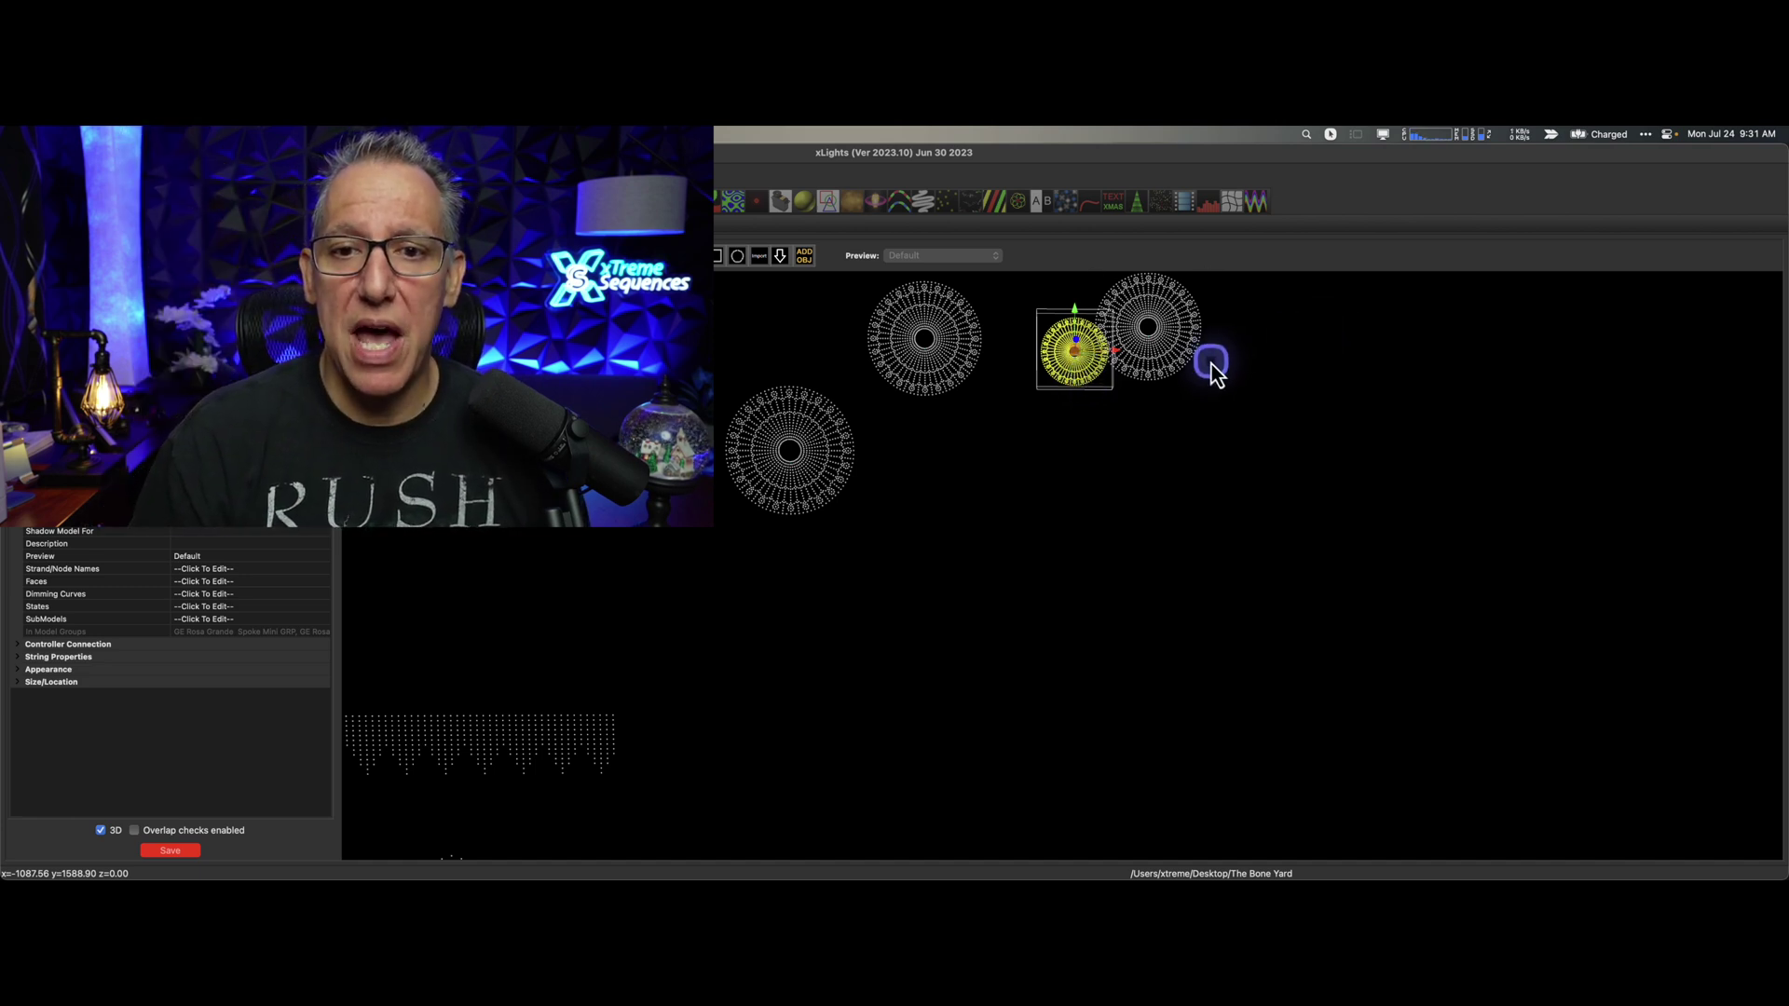
shift+click(1165, 349)
shift+click(970, 345)
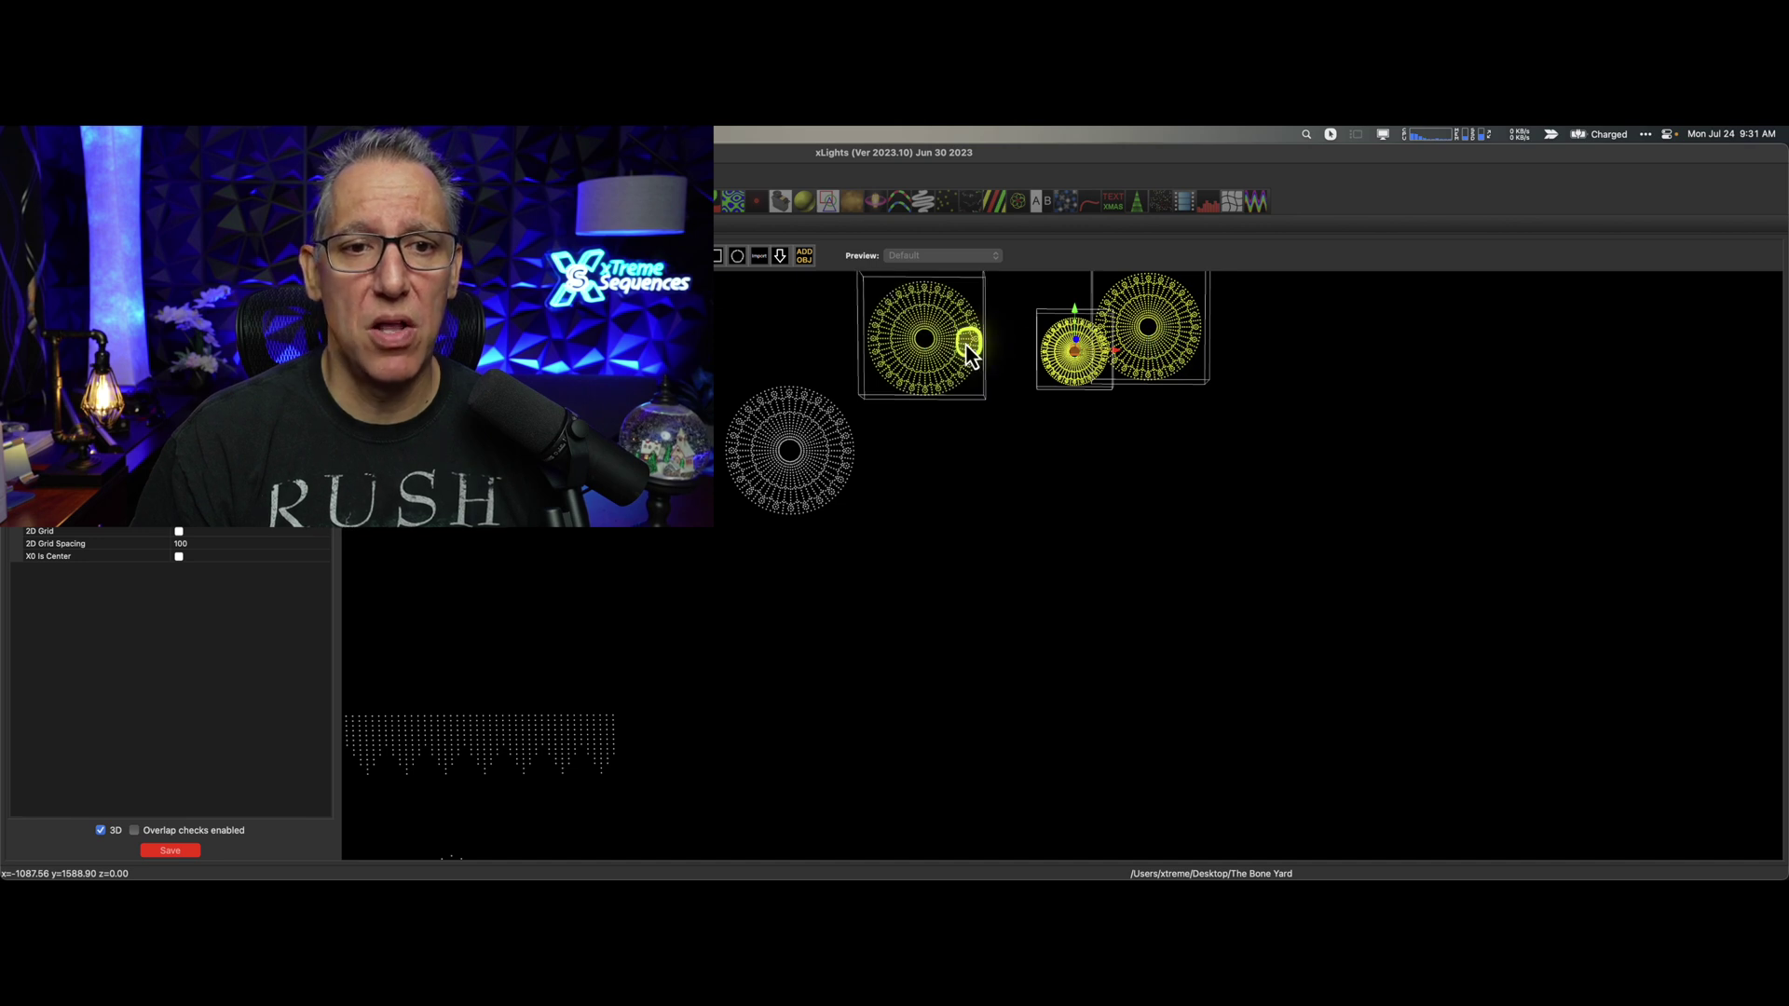
right_click(817, 456)
Step: Resize the selected spinners with Resize > Match Size, then deselect them
key(Escape)
click(753, 444)
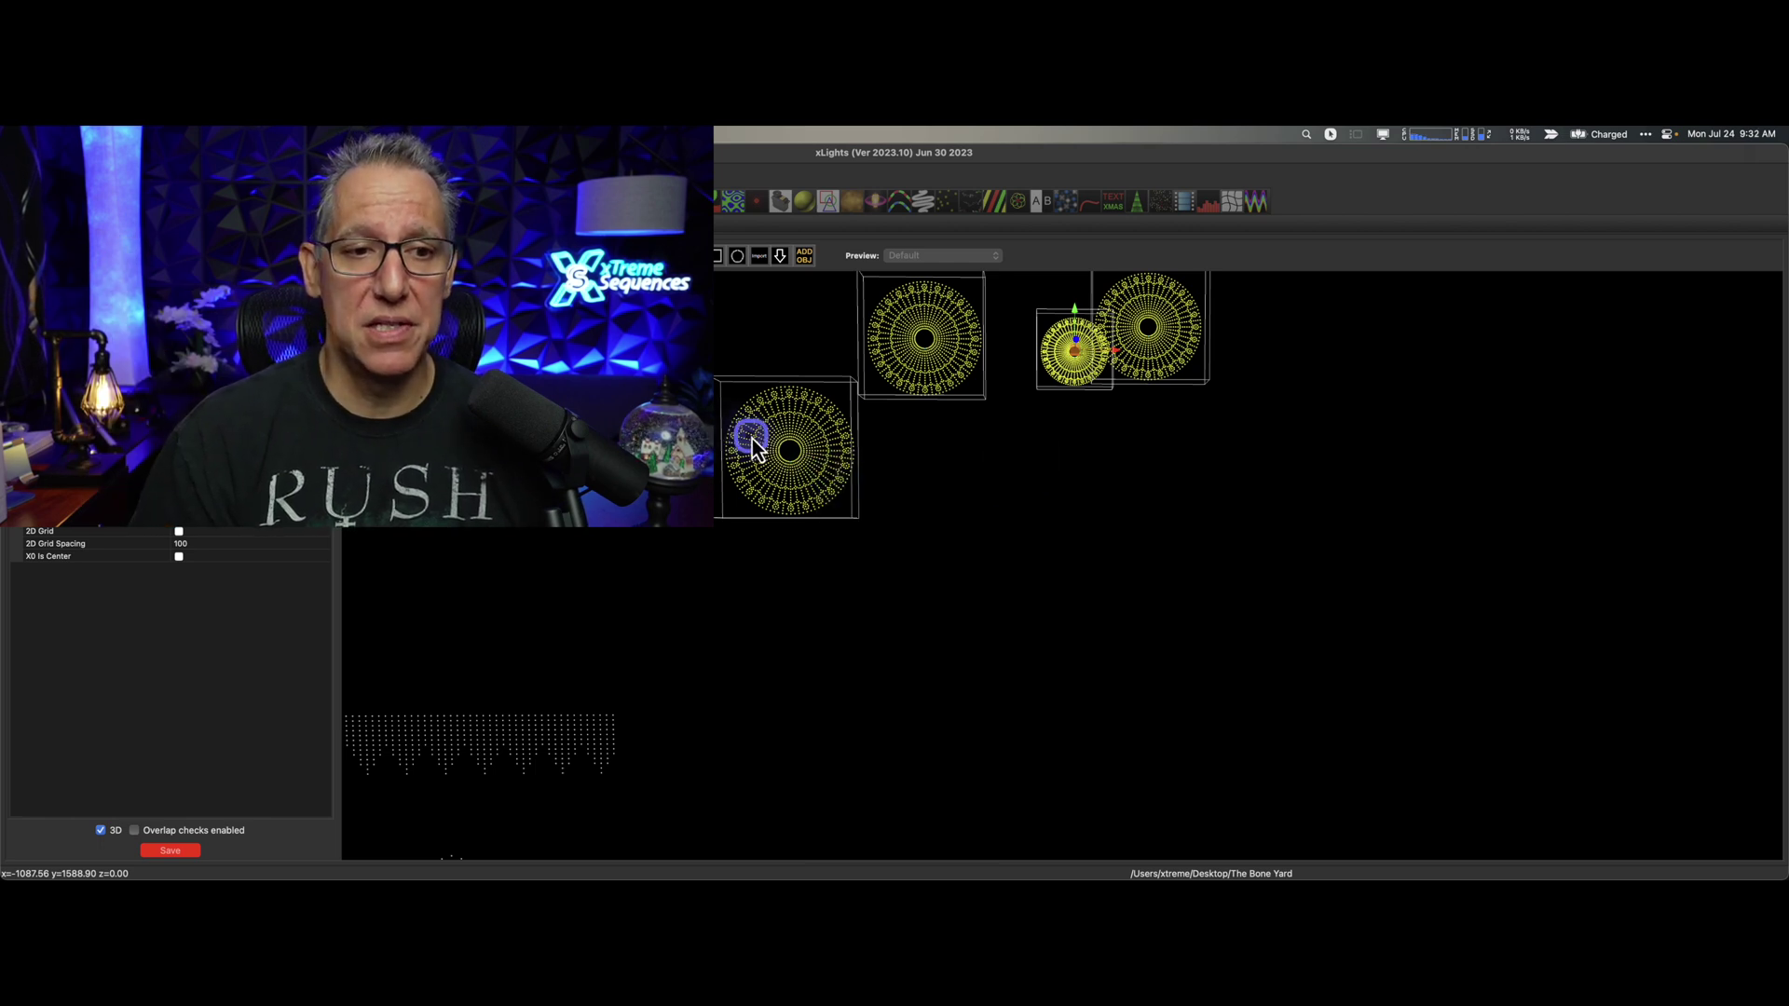
right_click(753, 445)
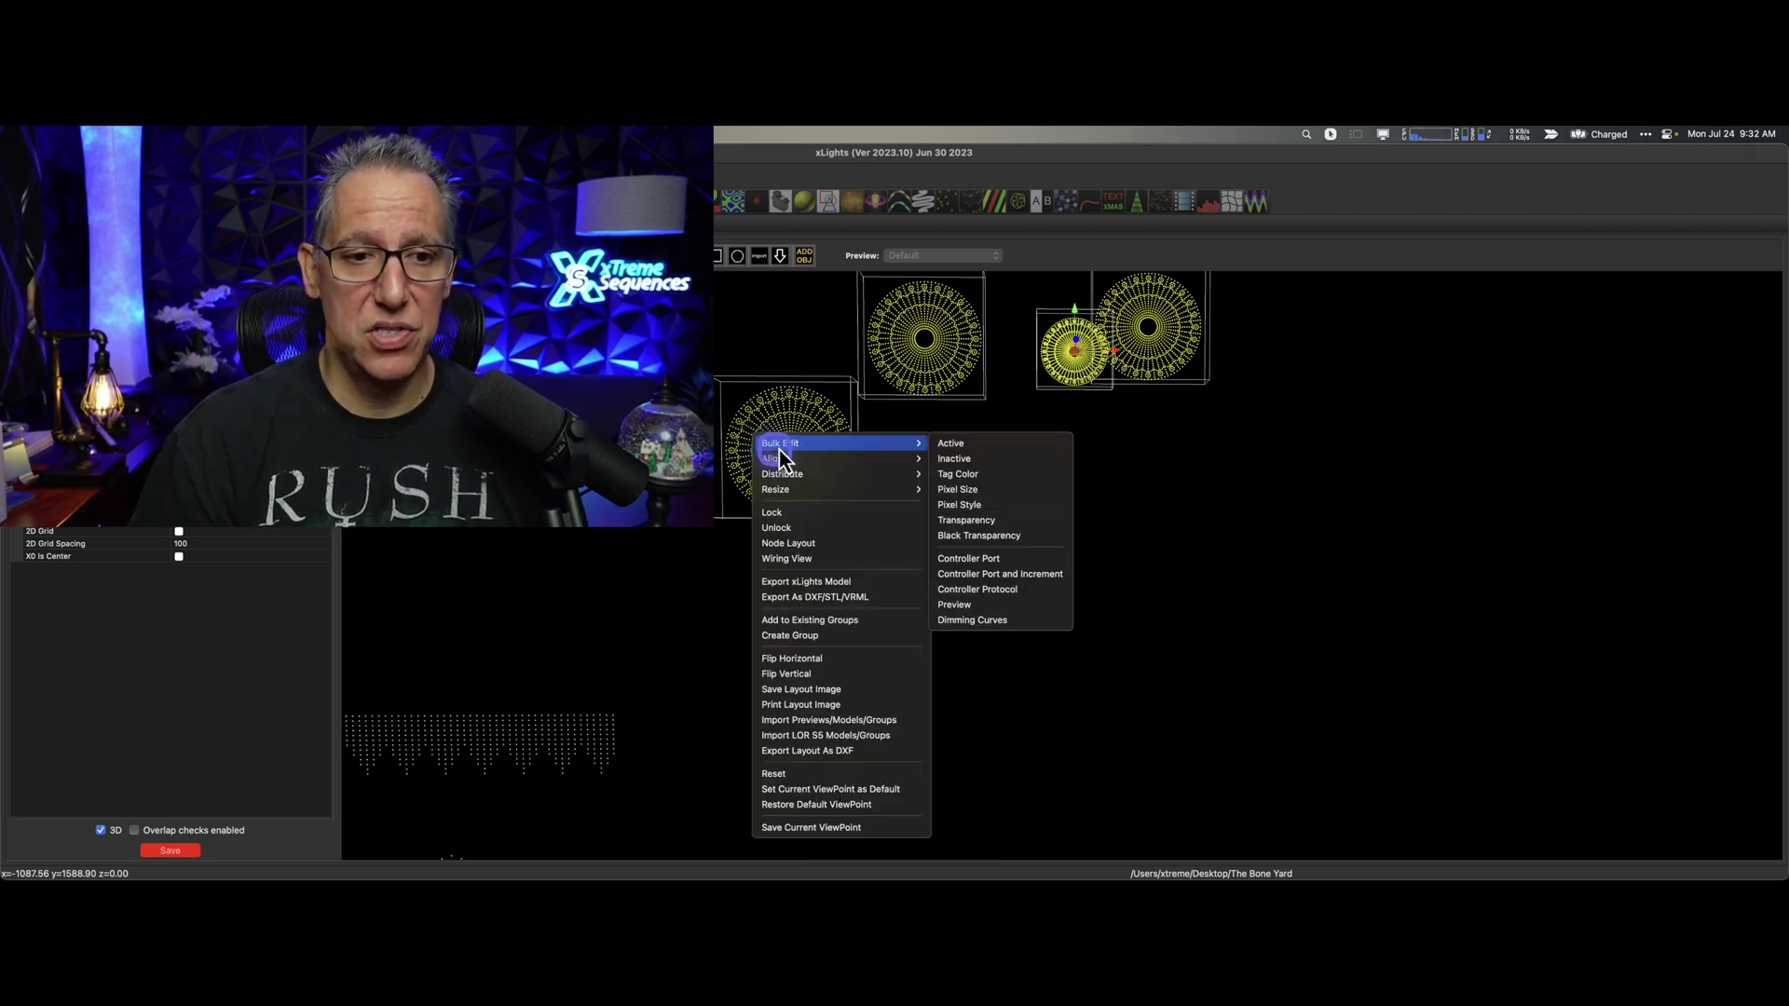
click(795, 491)
click(957, 519)
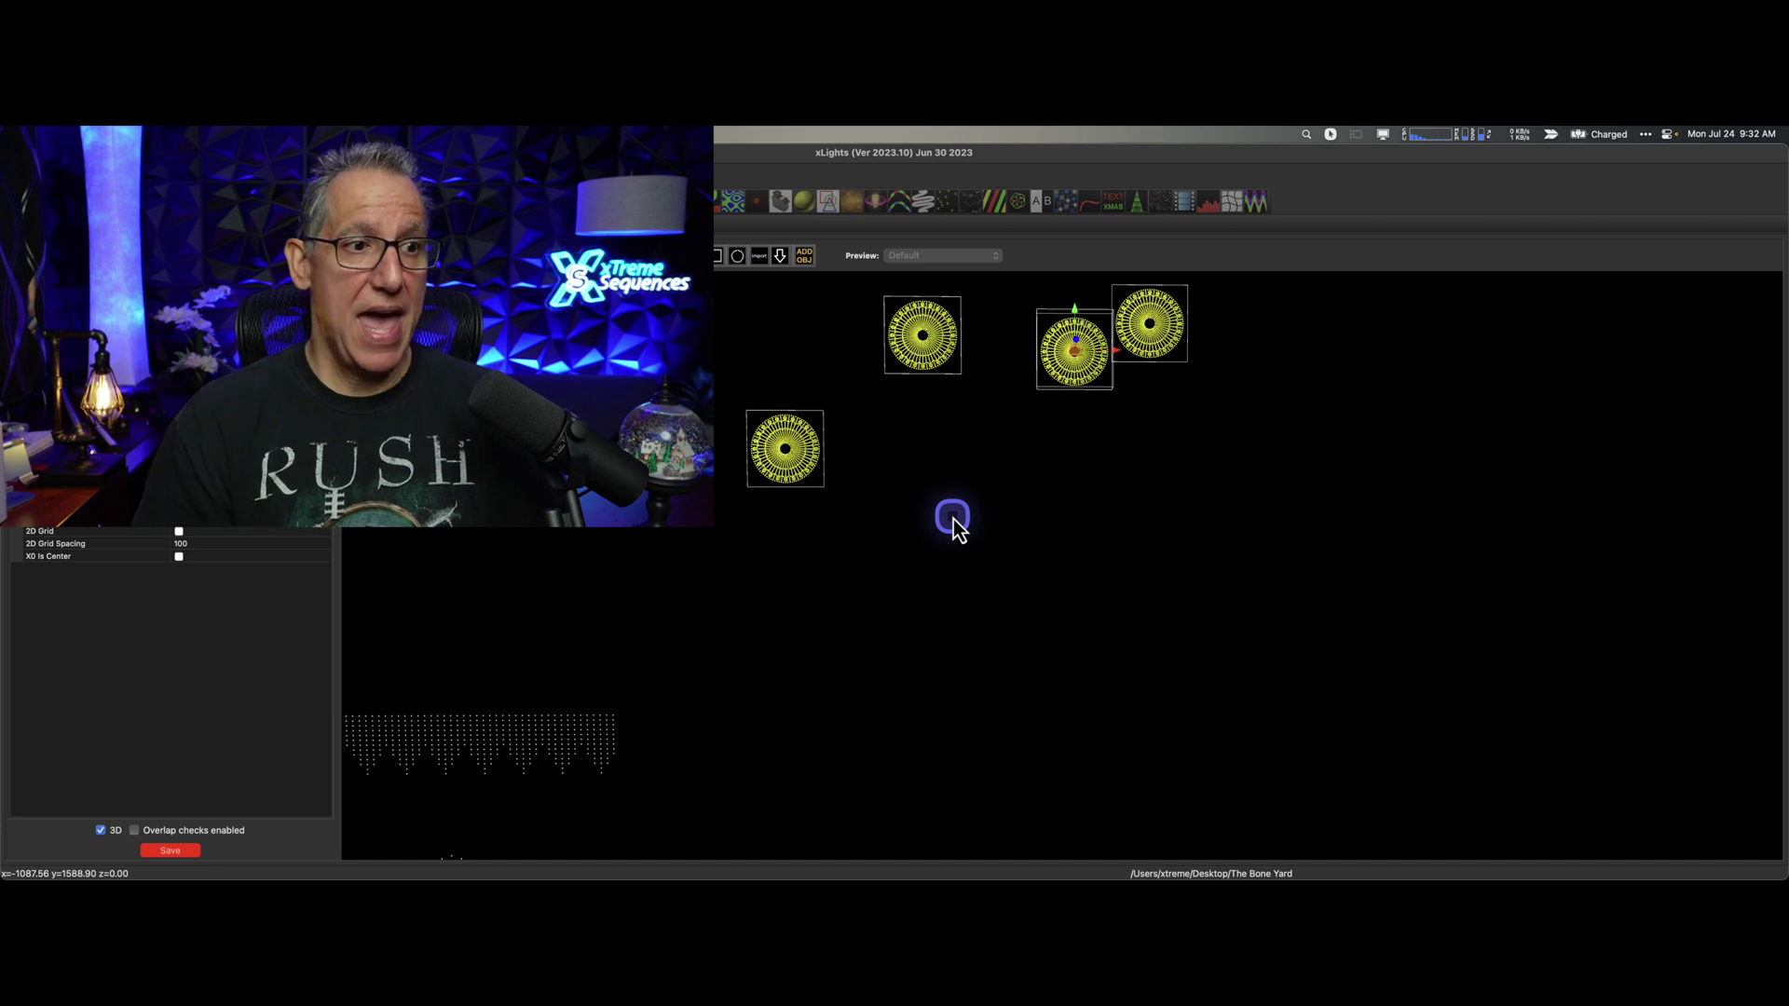
click(385, 508)
scroll(127, 363, up, 10)
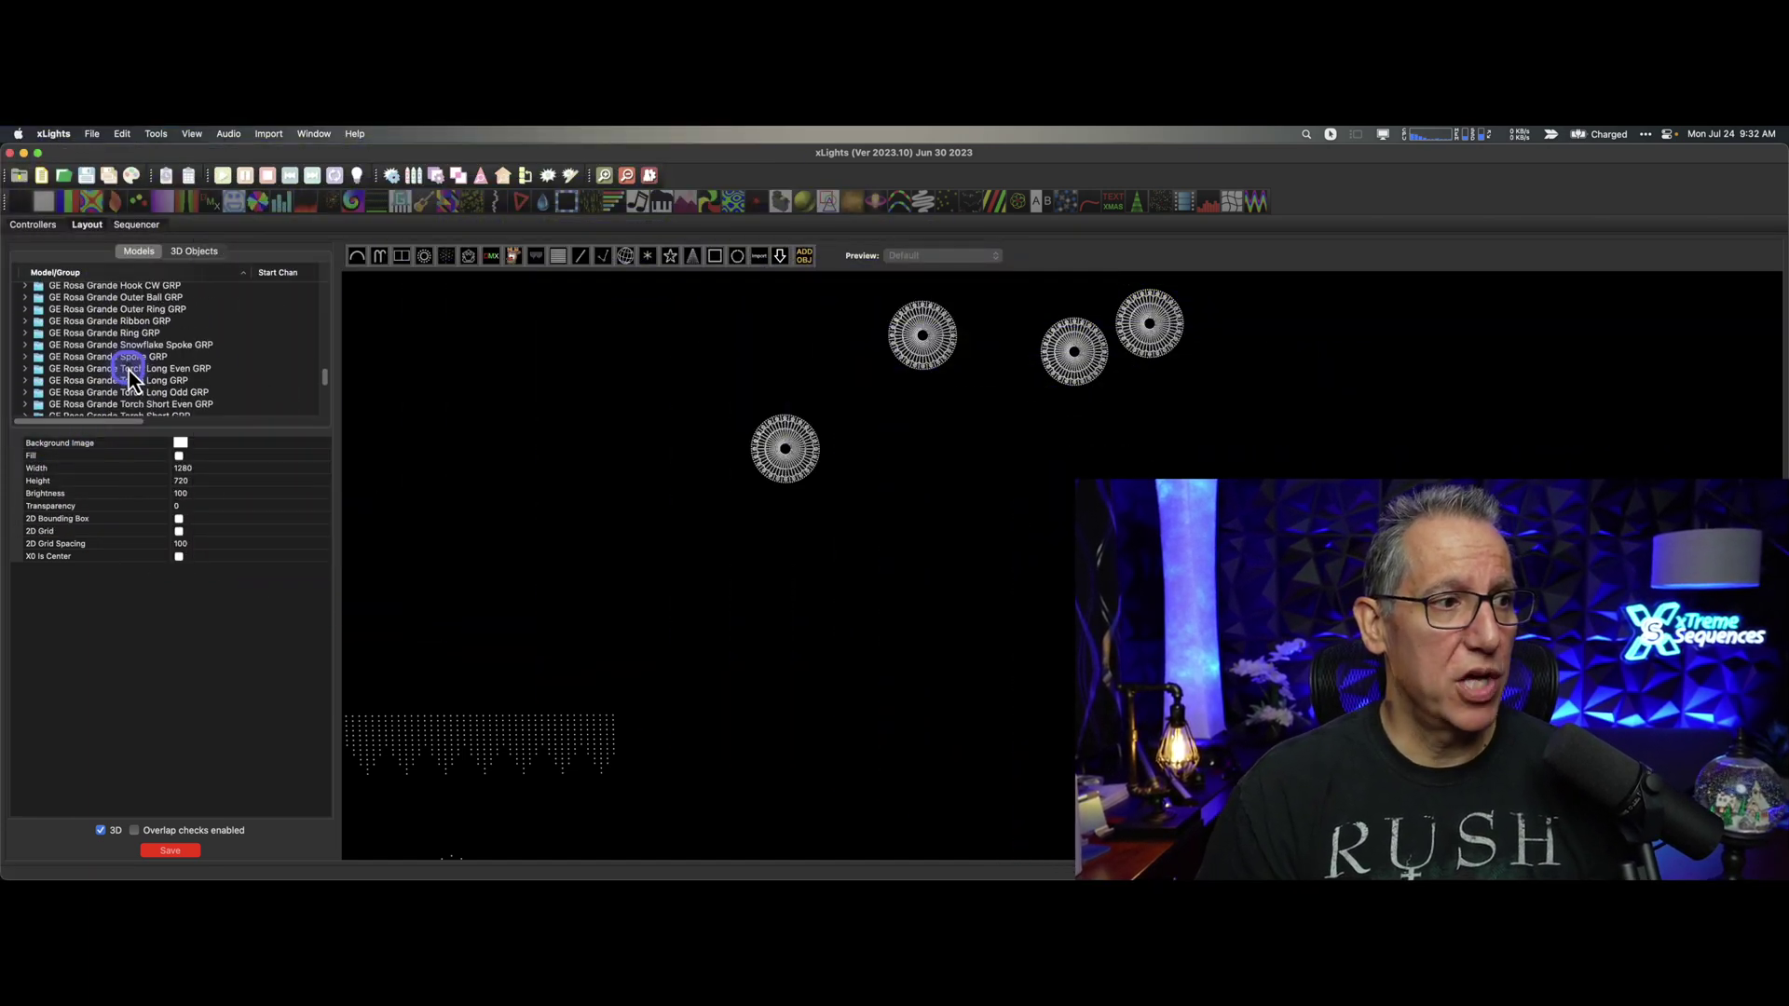
Step: Check the Outer Ball, Outer Ring, Ribbon and Ring GRP groups' members
click(128, 344)
click(130, 309)
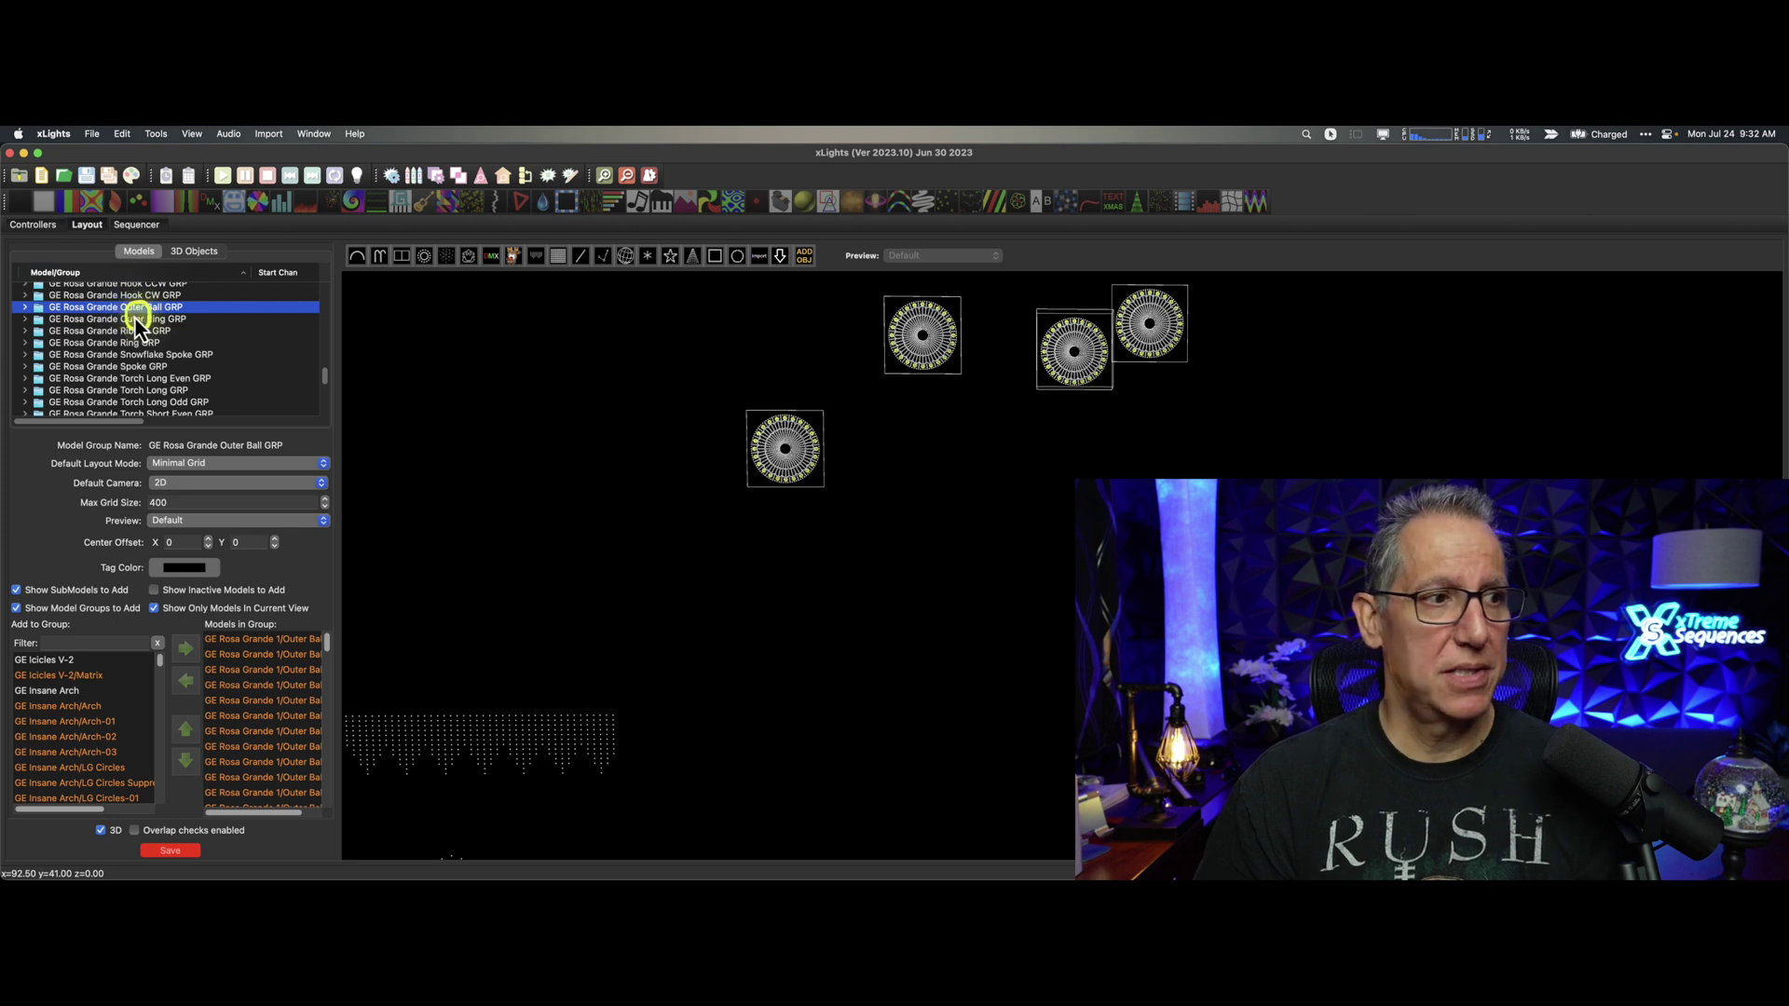
click(136, 318)
click(132, 331)
click(136, 343)
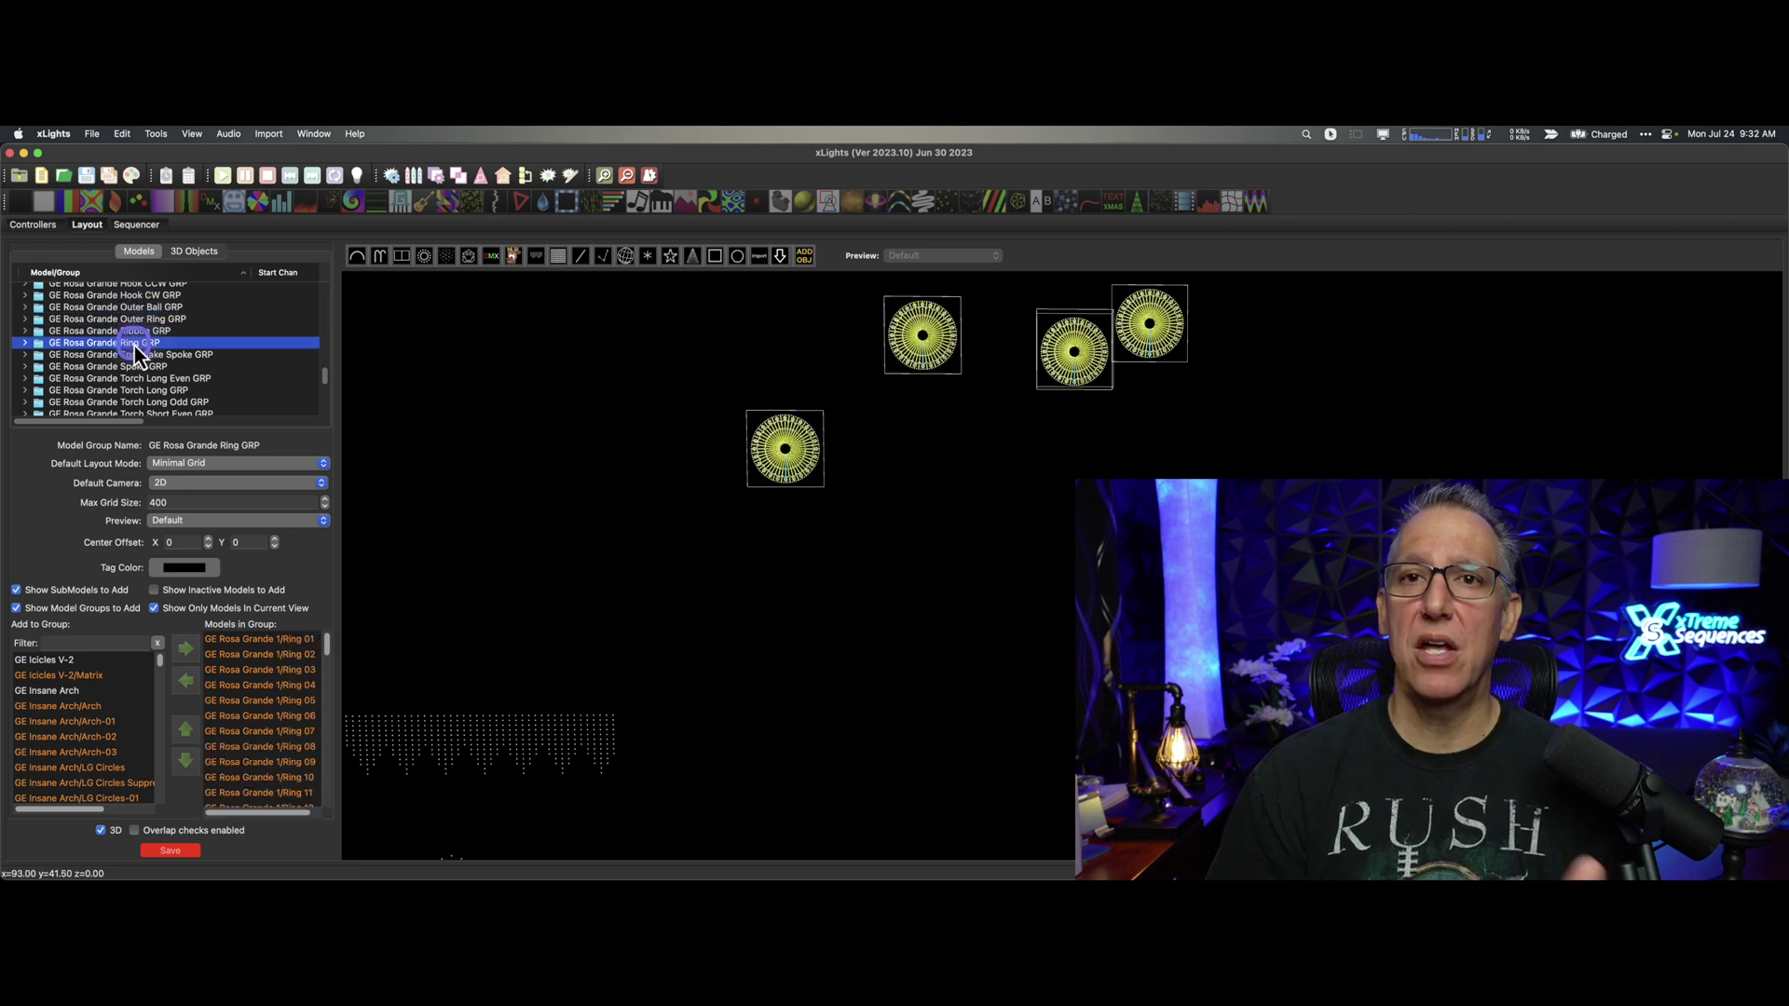